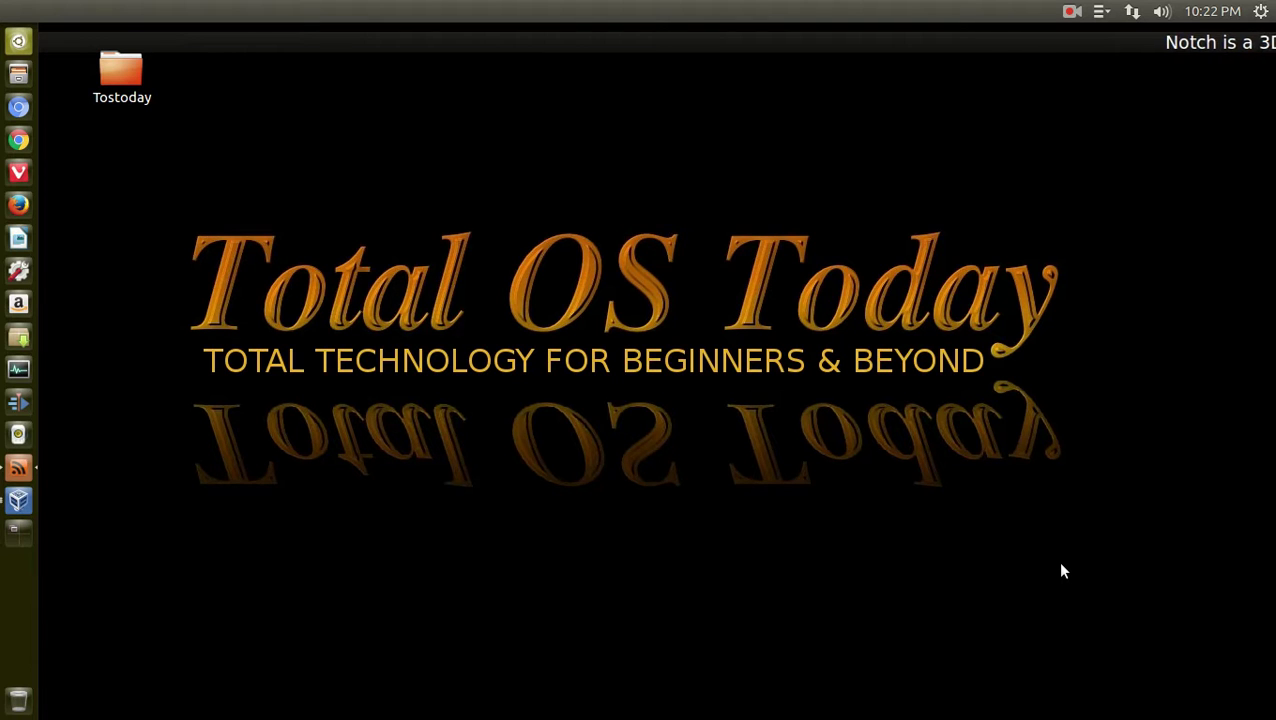
- Raise the running kubuntu VirtualBox window from the Unity launcher icon
{"action": "left_click", "coordinate": [20, 500]}
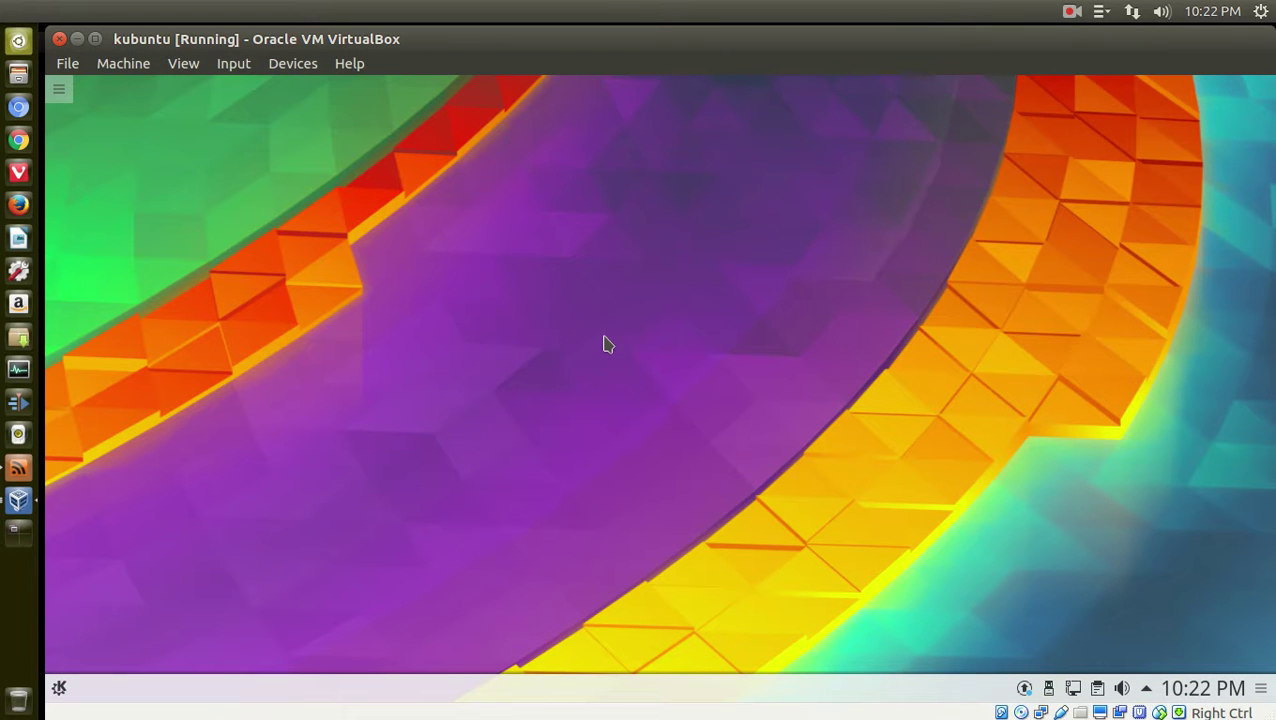
- Put the kubuntu VM into full-screen mode and confirm Switch in the information dialog
{"action": "key", "text": "ctrl+f"}
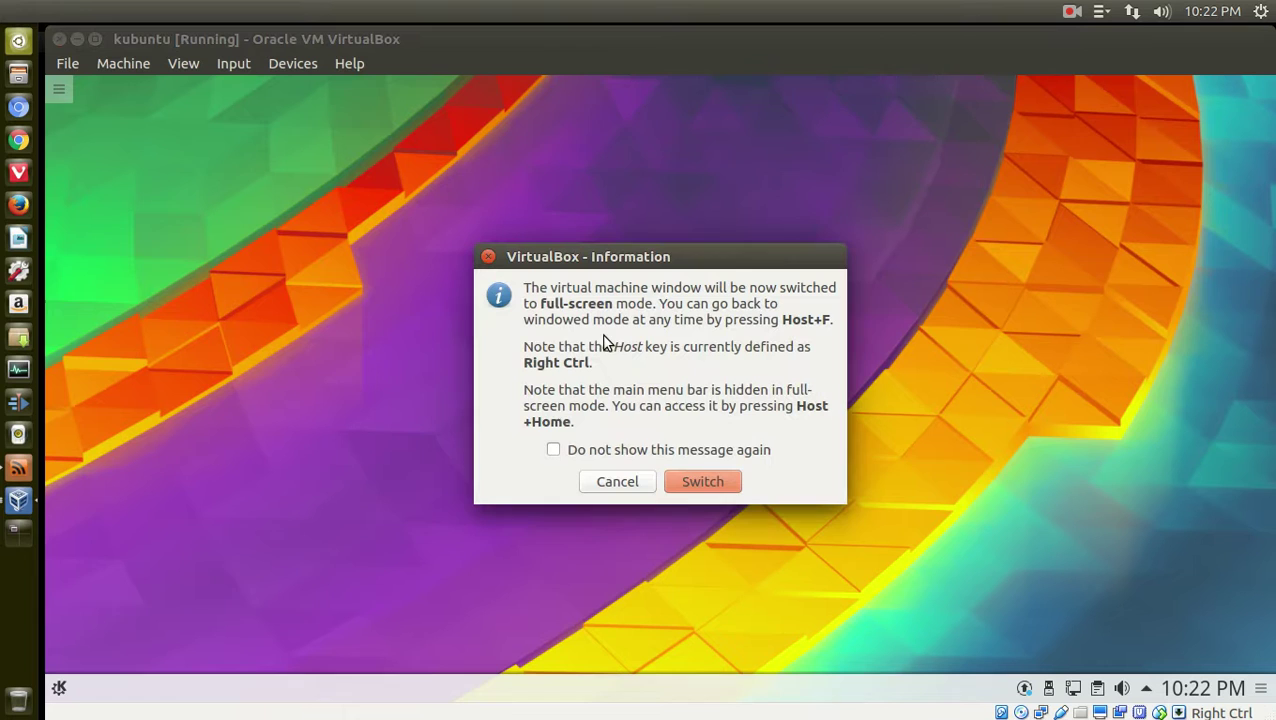
{"action": "left_click", "coordinate": [707, 478]}
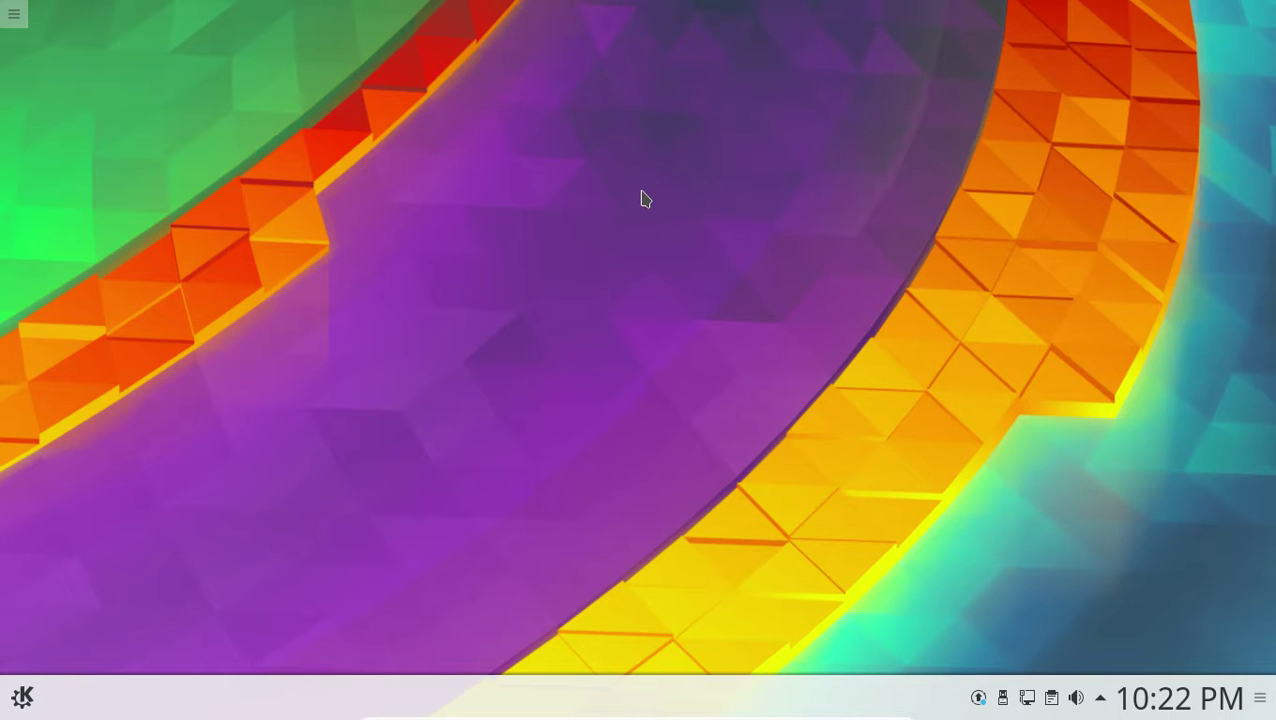
{"action": "key", "text": "alt+space"}
{"action": "type", "text": "sys"}
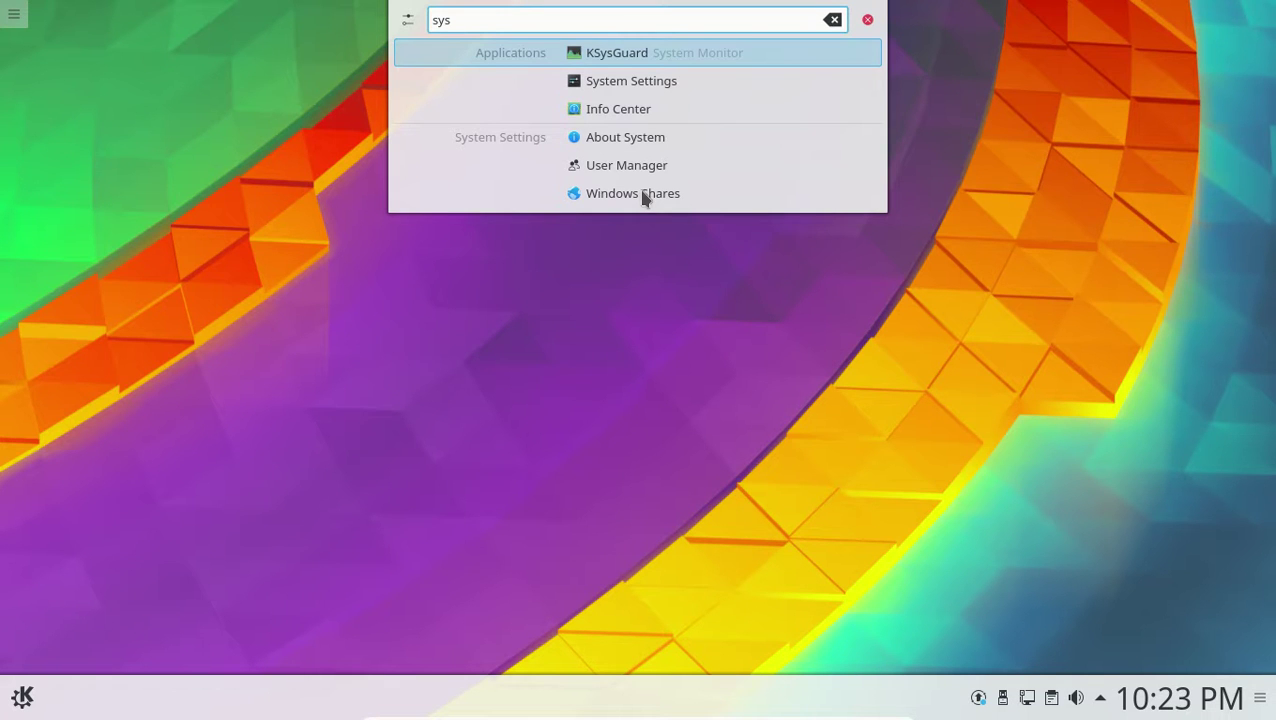
{"action": "left_click", "coordinate": [703, 58]}
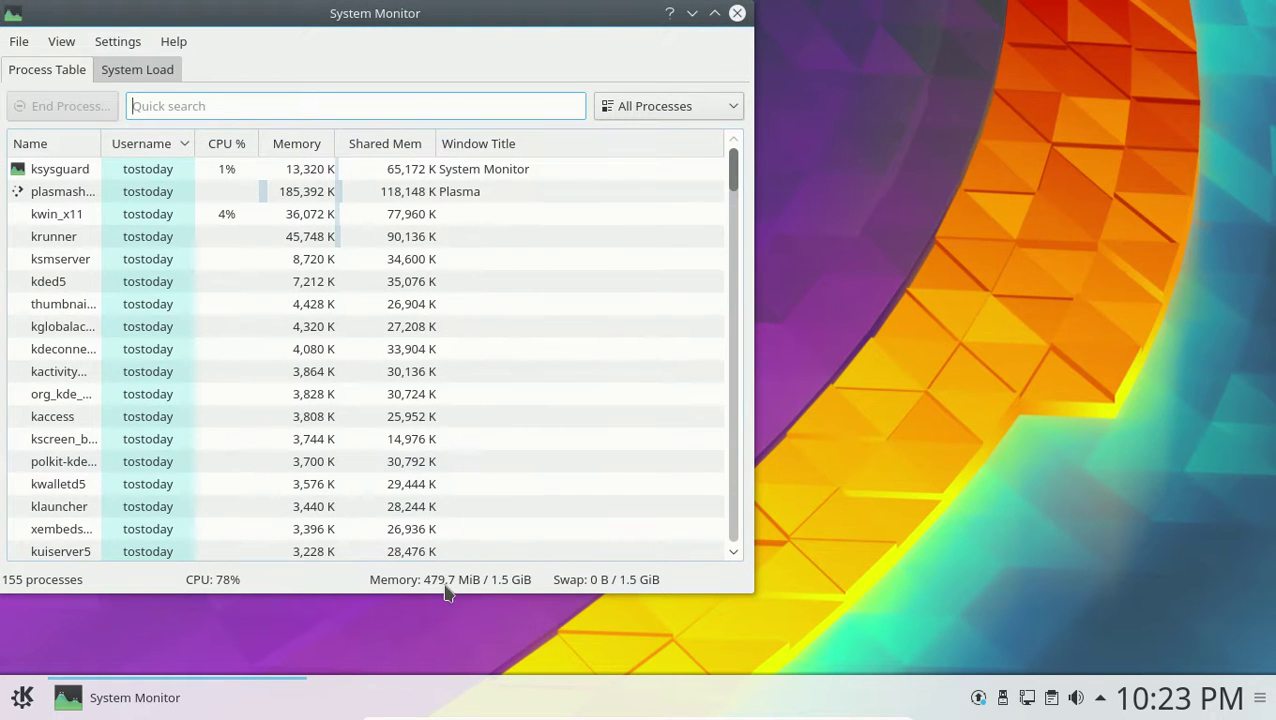
{"action": "left_click_drag", "start_coordinate": [451, 16], "coordinate": [569, 47]}
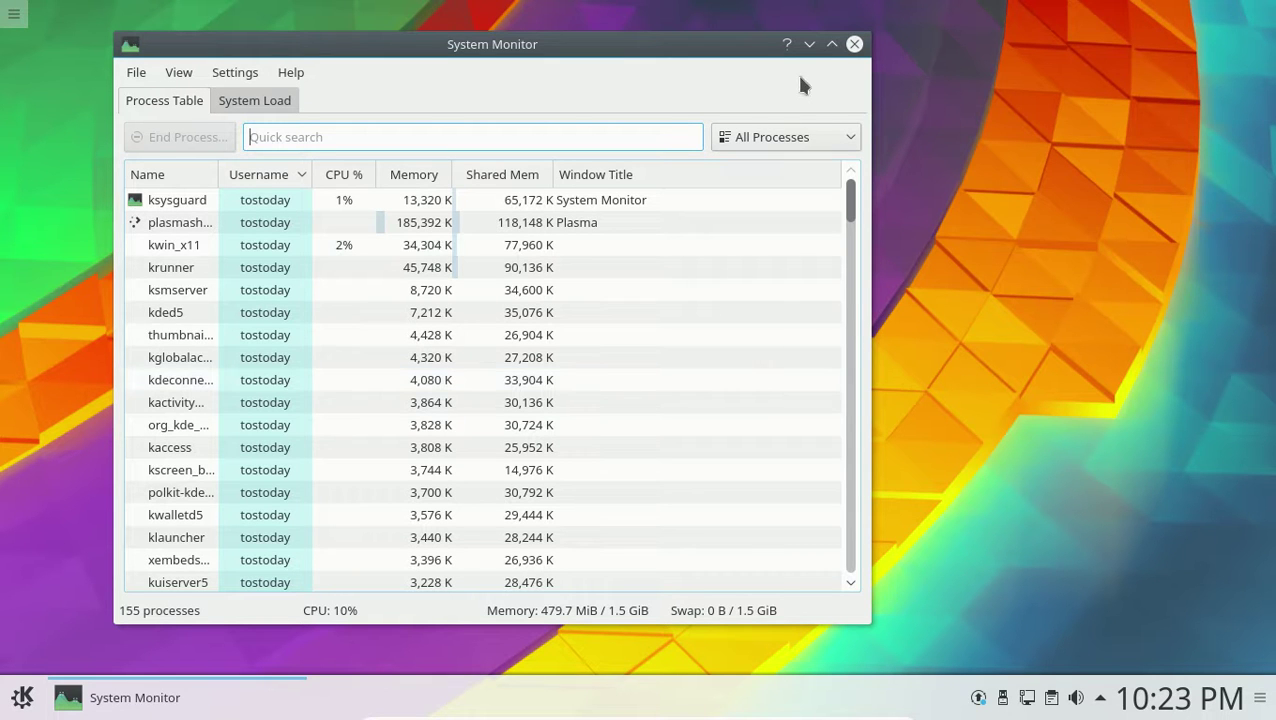
- Close the System Monitor and place an Analog Clock widget at the desktop's upper right
{"action": "left_click", "coordinate": [855, 45]}
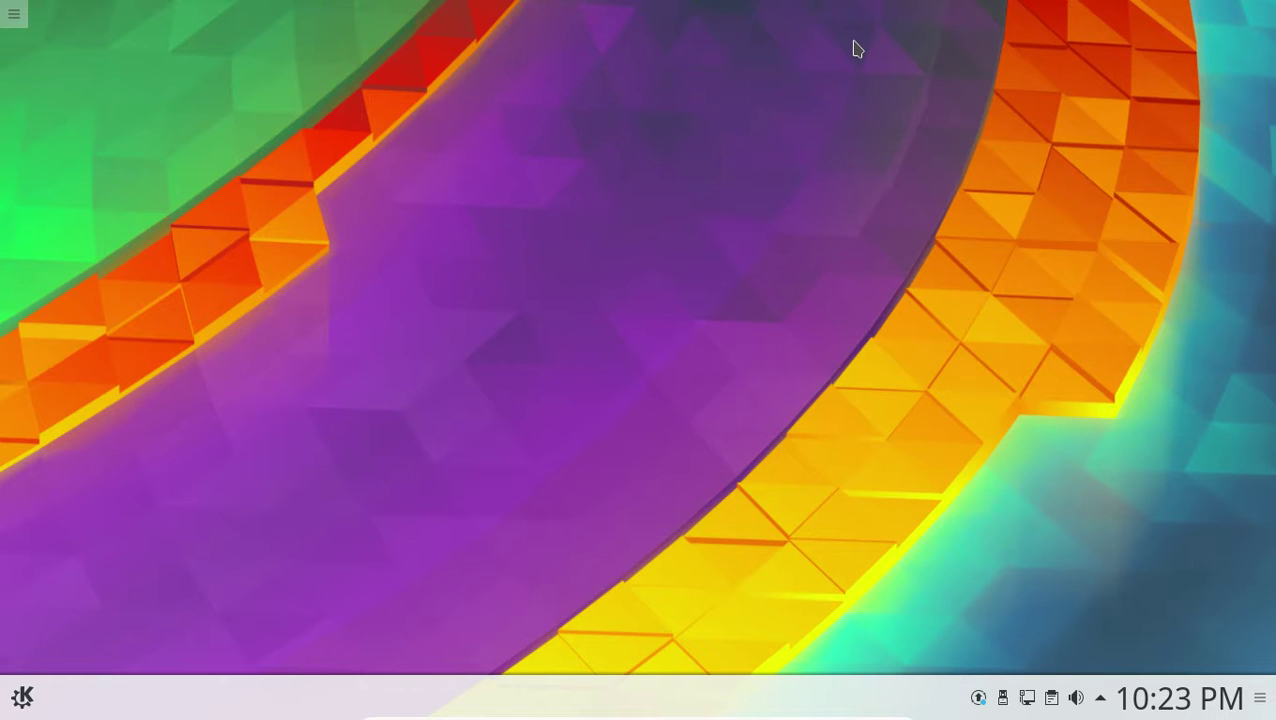
{"action": "right_click", "coordinate": [460, 186]}
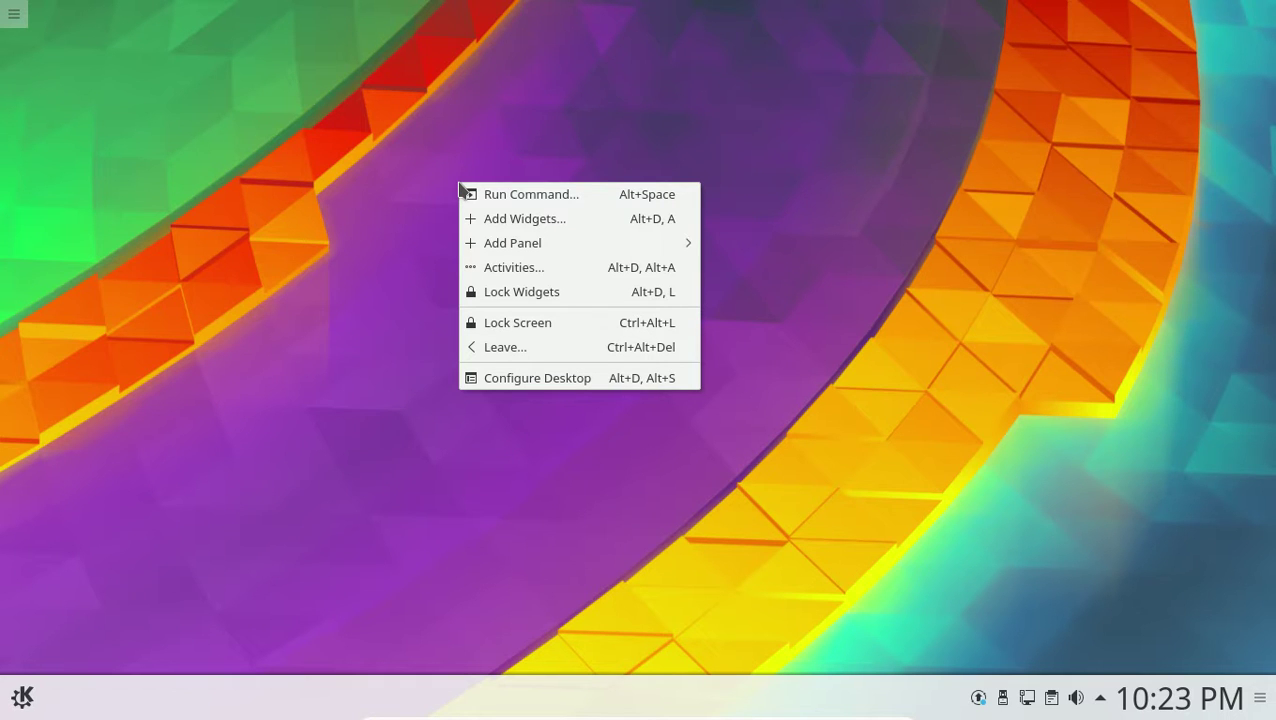
{"action": "left_click", "coordinate": [475, 217]}
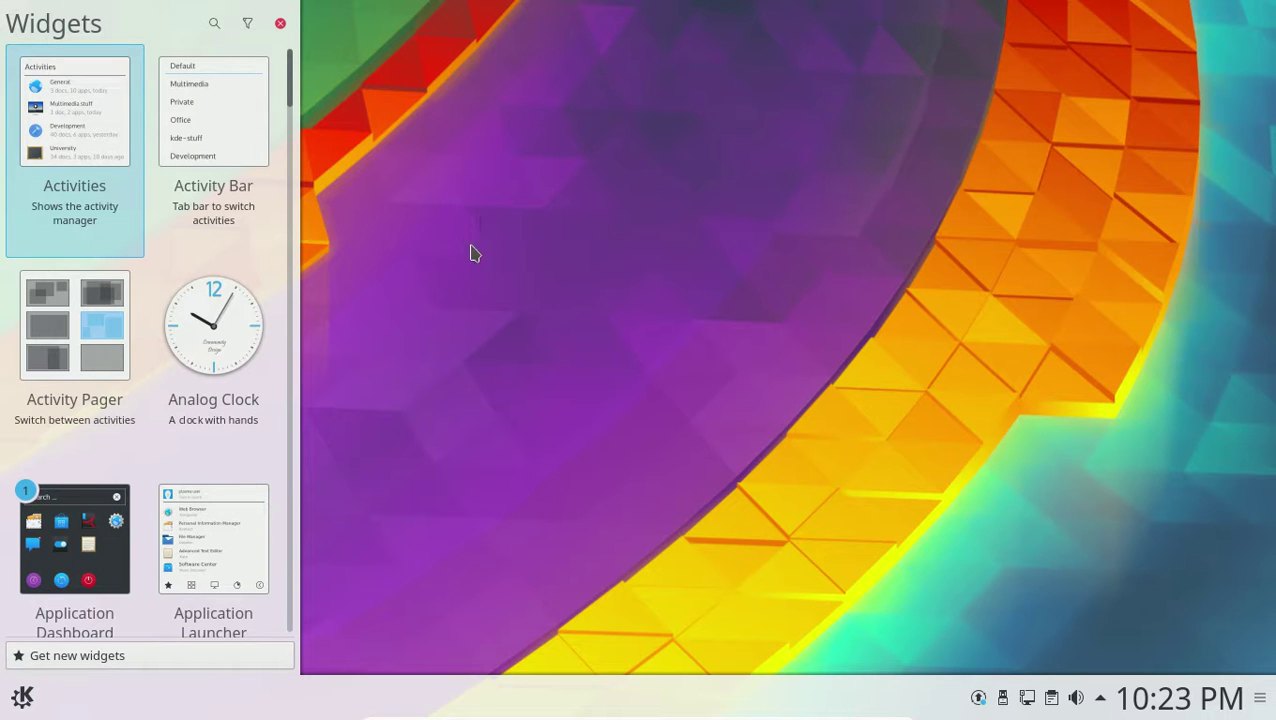
{"action": "left_click_drag", "start_coordinate": [229, 322], "coordinate": [1146, 96]}
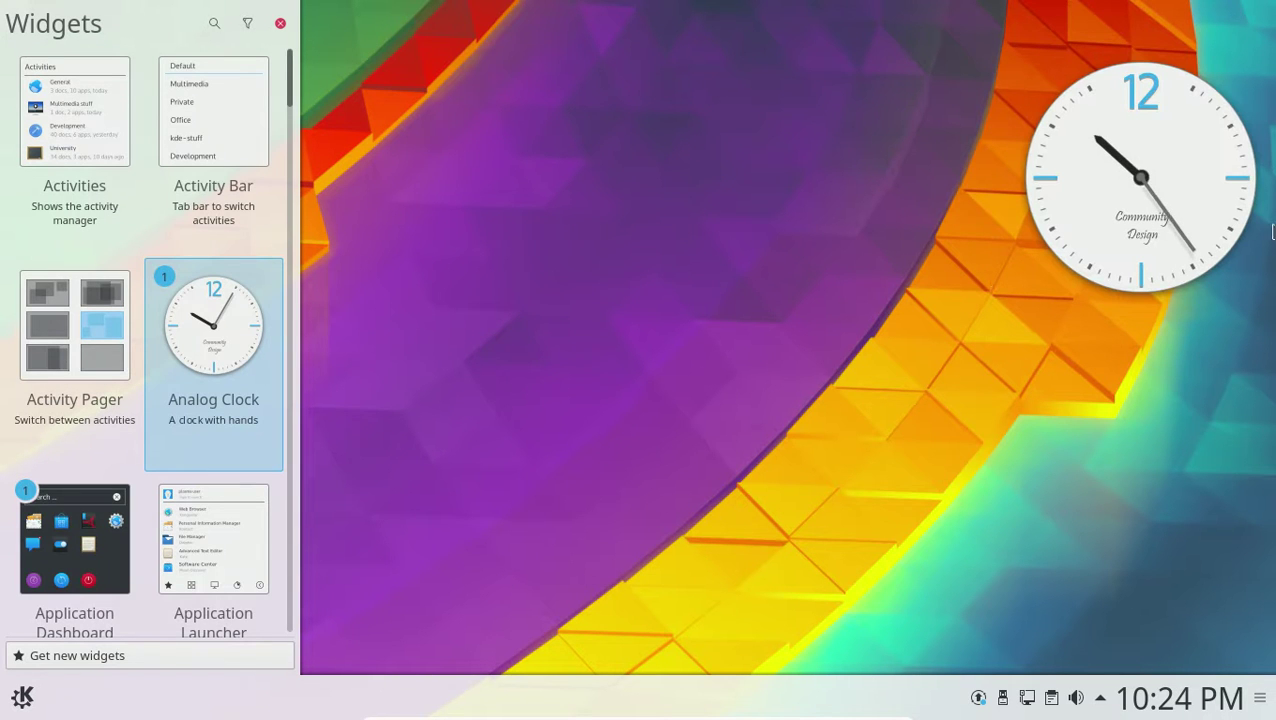
- Replace the Analog Clock with a Digital Clock through the widget's Alternatives
{"action": "right_click", "coordinate": [1131, 162]}
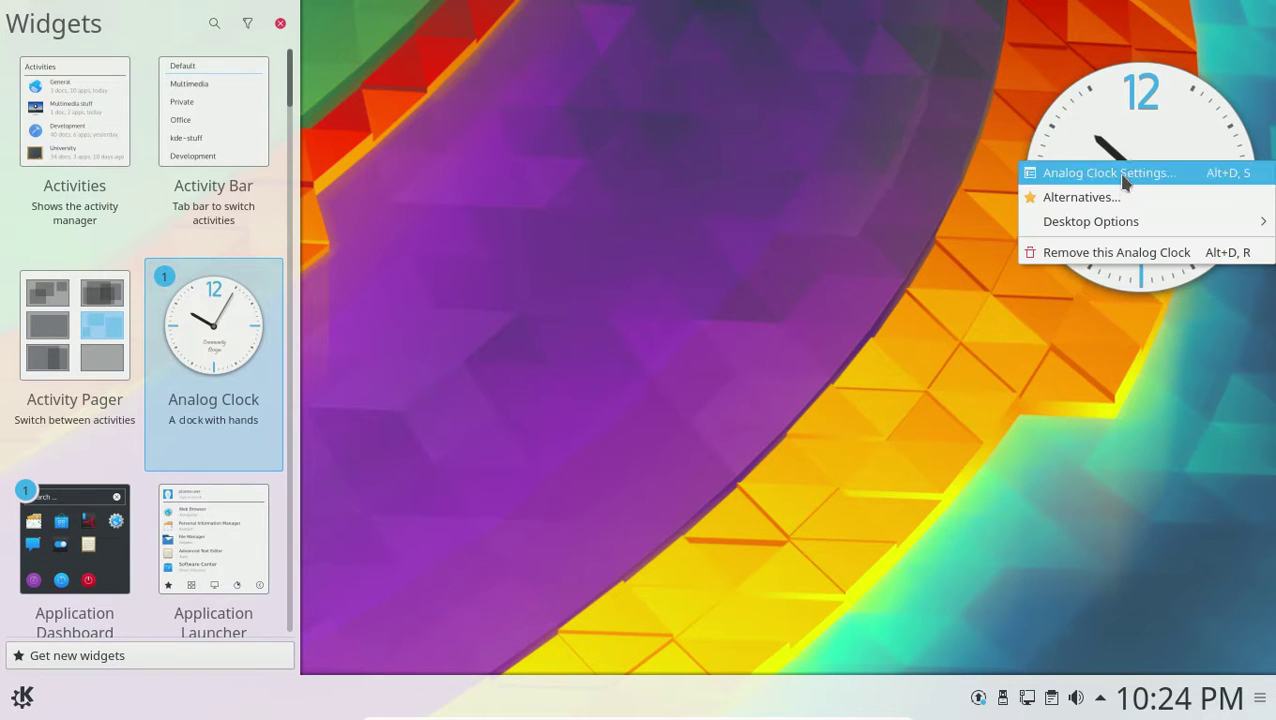
{"action": "left_click", "coordinate": [1112, 198]}
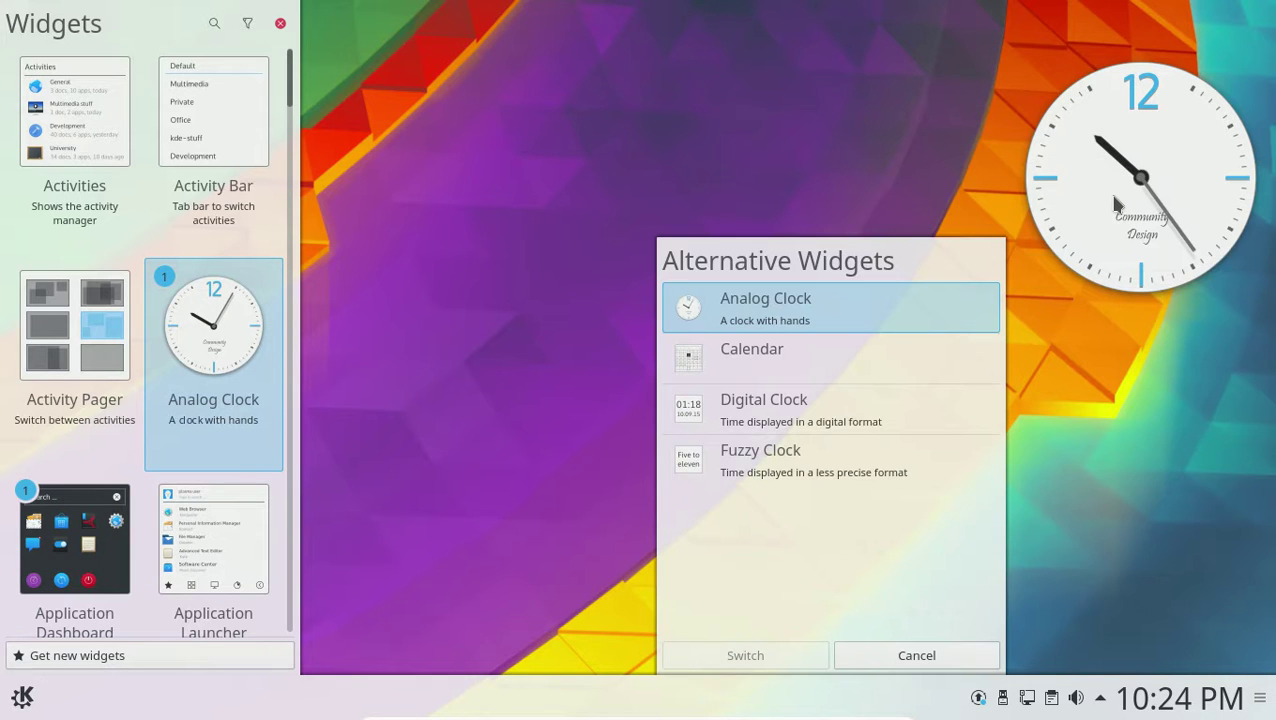
{"action": "left_click", "coordinate": [788, 410]}
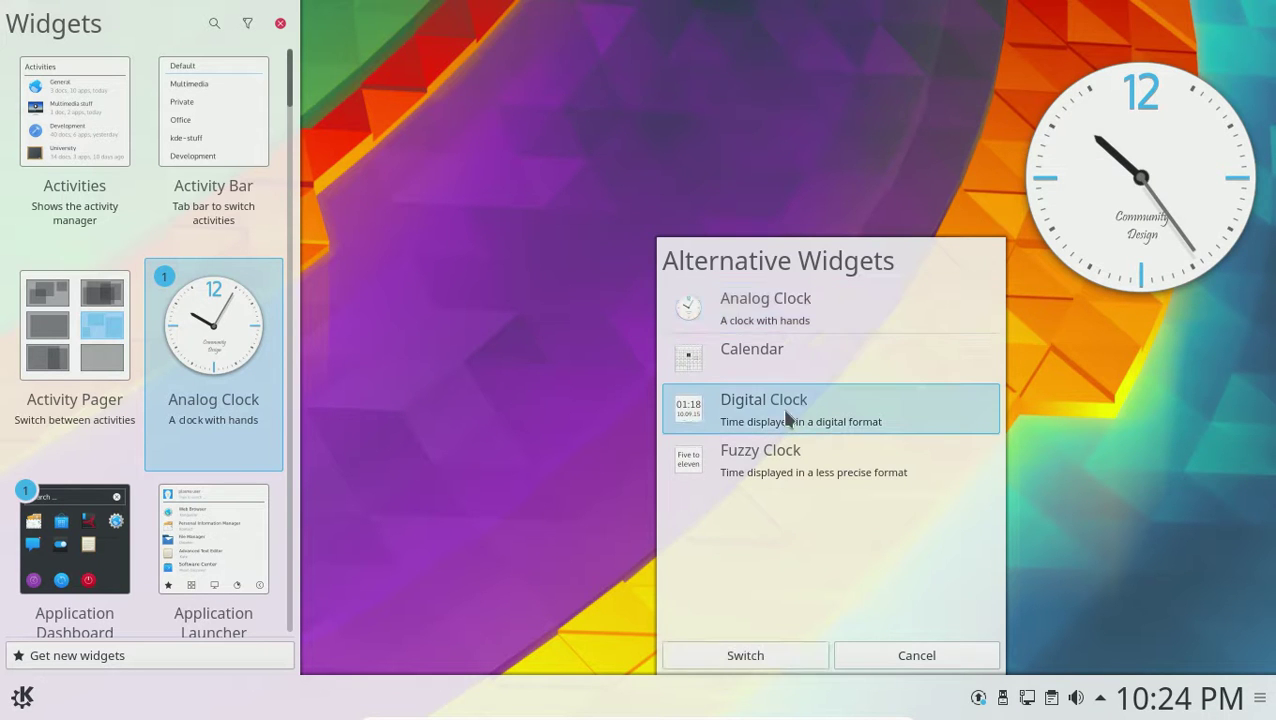
{"action": "left_click", "coordinate": [808, 658]}
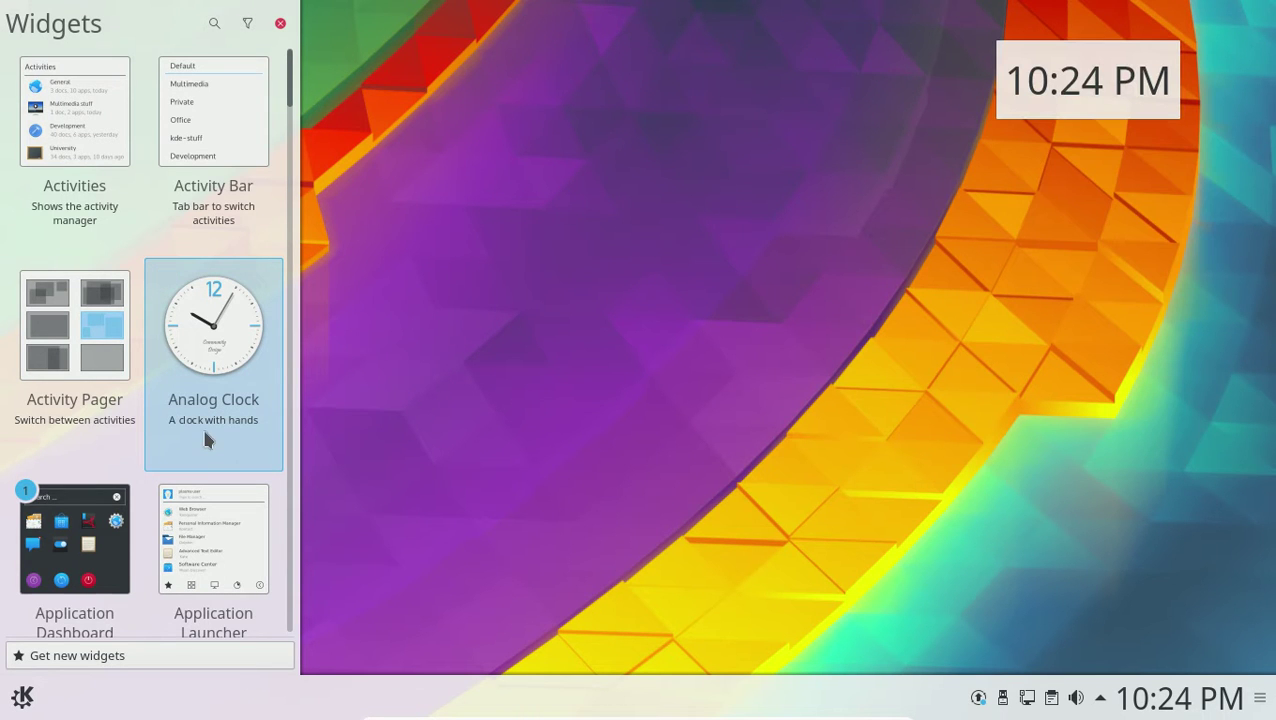
- Add an Audio Volume widget below the clock on the desktop
{"action": "scroll", "coordinate": [205, 436], "scroll_direction": "down", "scroll_amount": 5}
{"action": "scroll", "coordinate": [205, 436], "scroll_direction": "down", "scroll_amount": 3}
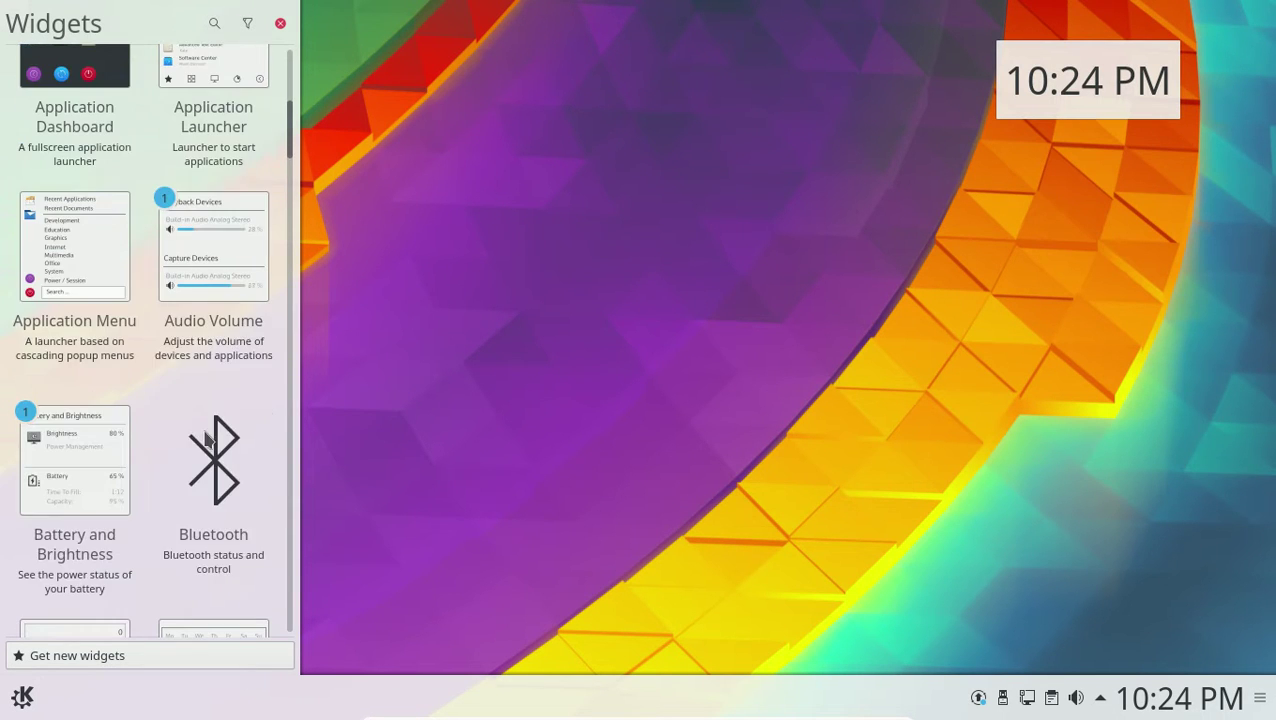
{"action": "left_click_drag", "start_coordinate": [231, 262], "coordinate": [1112, 222]}
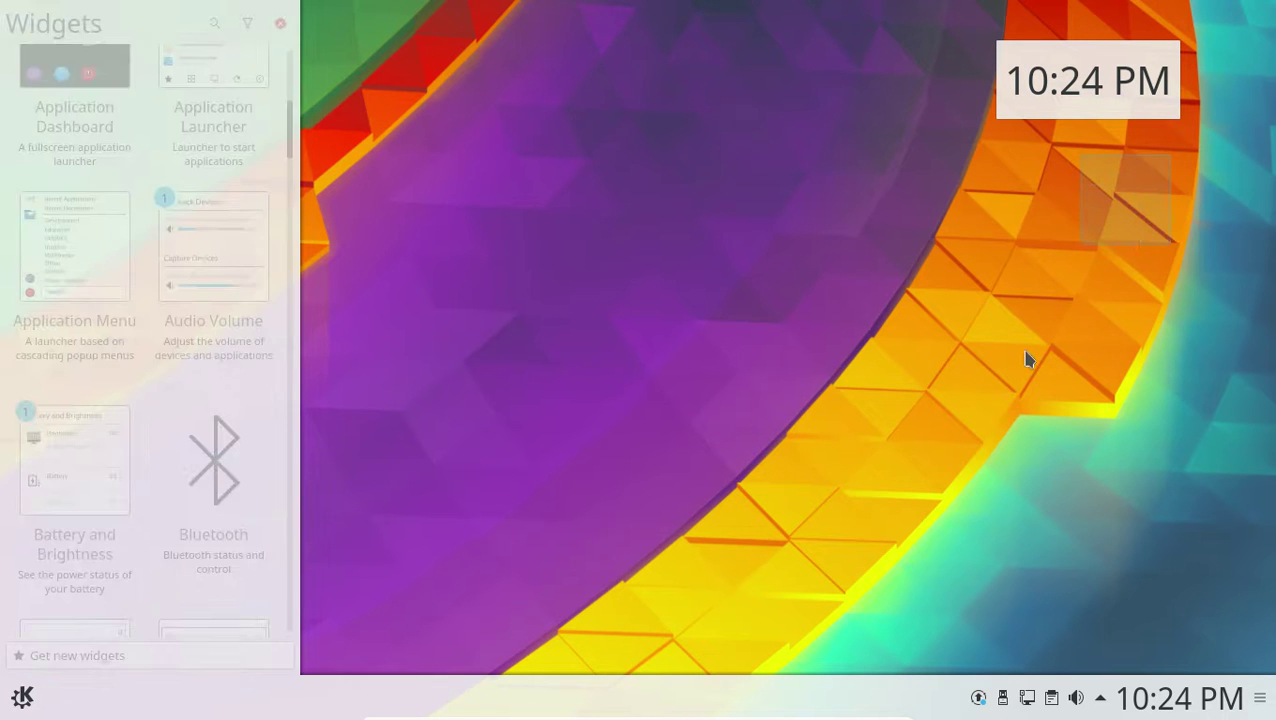
- Close the Widgets panel, remove the Audio Volume widget, and enter the bottom panel's edit mode
{"action": "left_click", "coordinate": [281, 25]}
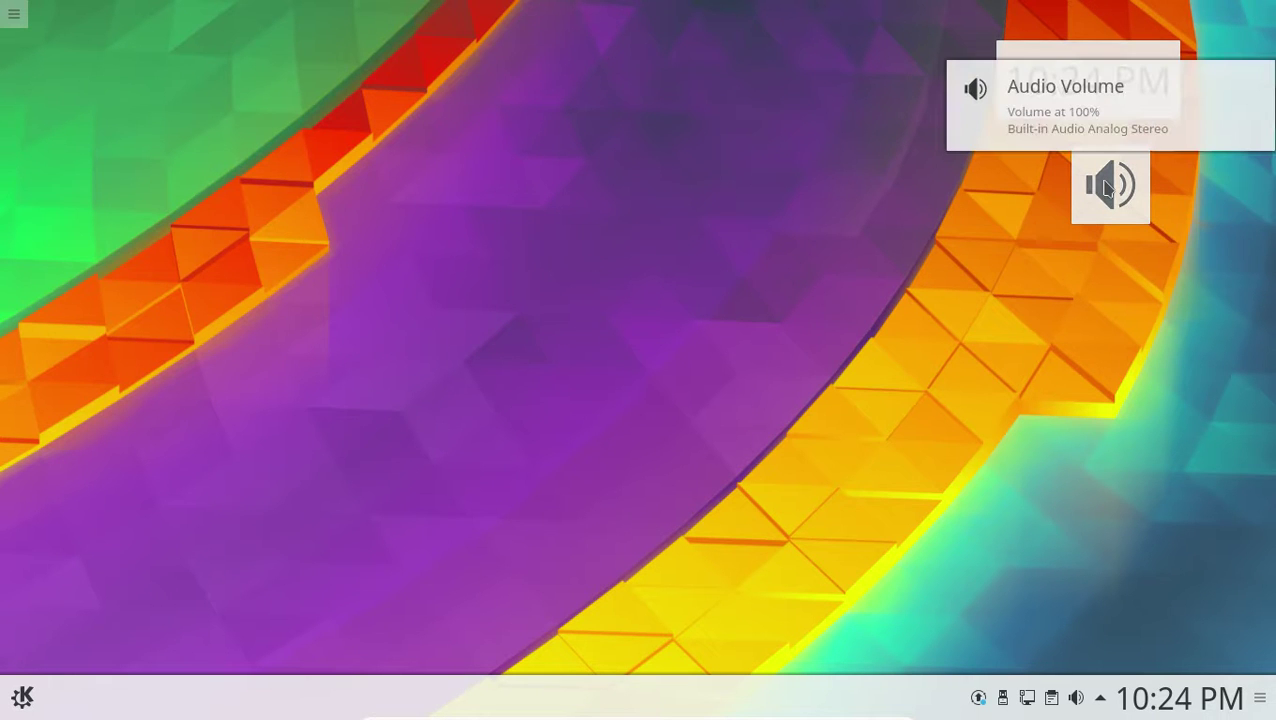
{"action": "right_click", "coordinate": [1107, 188]}
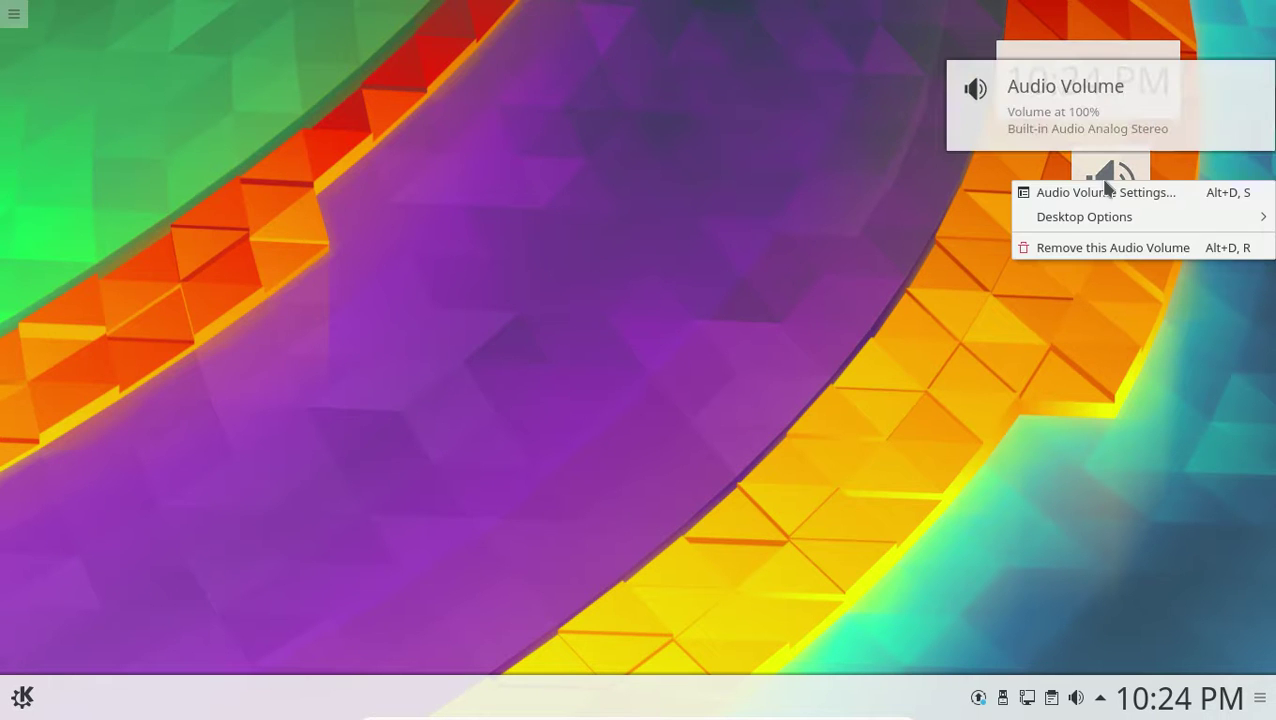
{"action": "left_click", "coordinate": [1107, 250]}
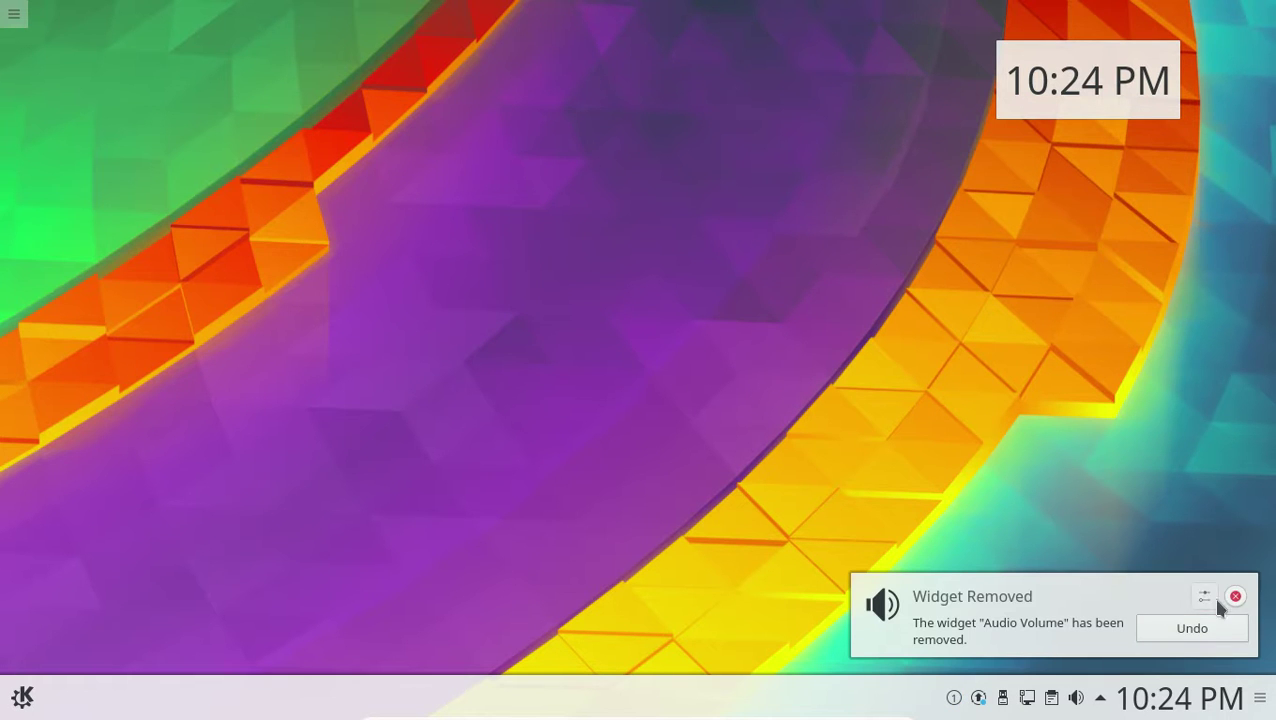
{"action": "left_click", "coordinate": [1235, 597]}
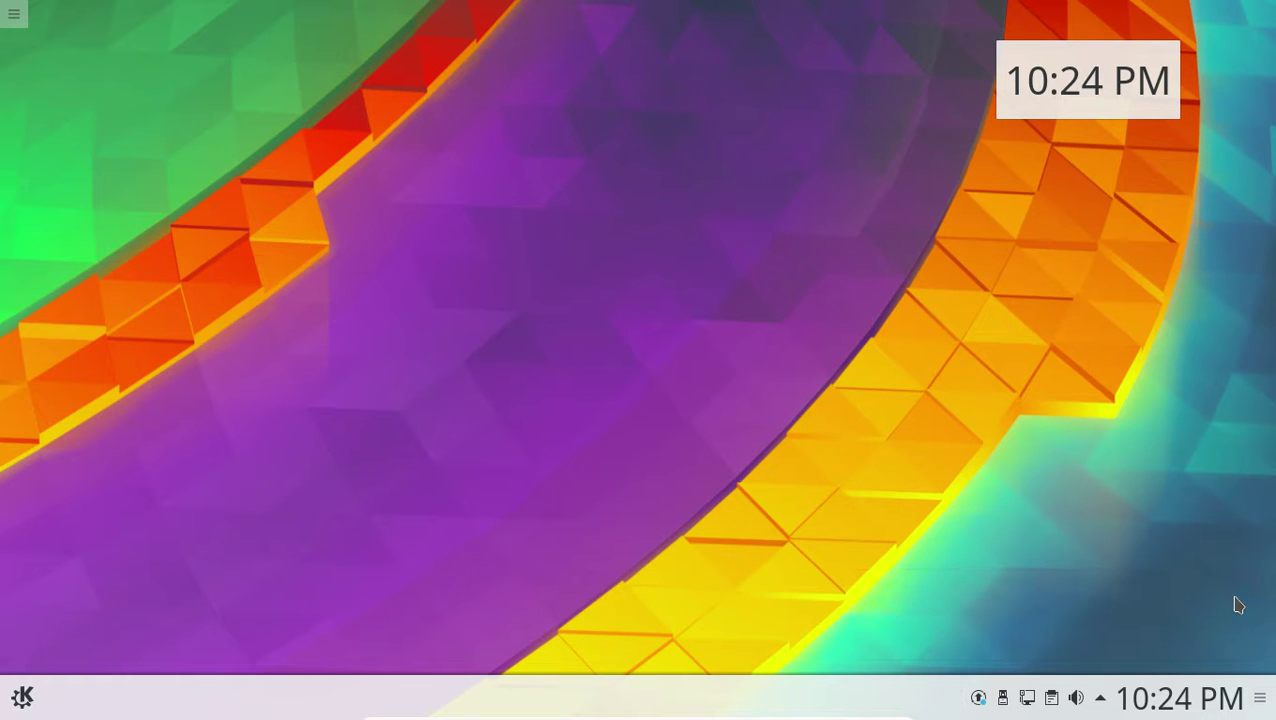
{"action": "left_click", "coordinate": [1261, 697]}
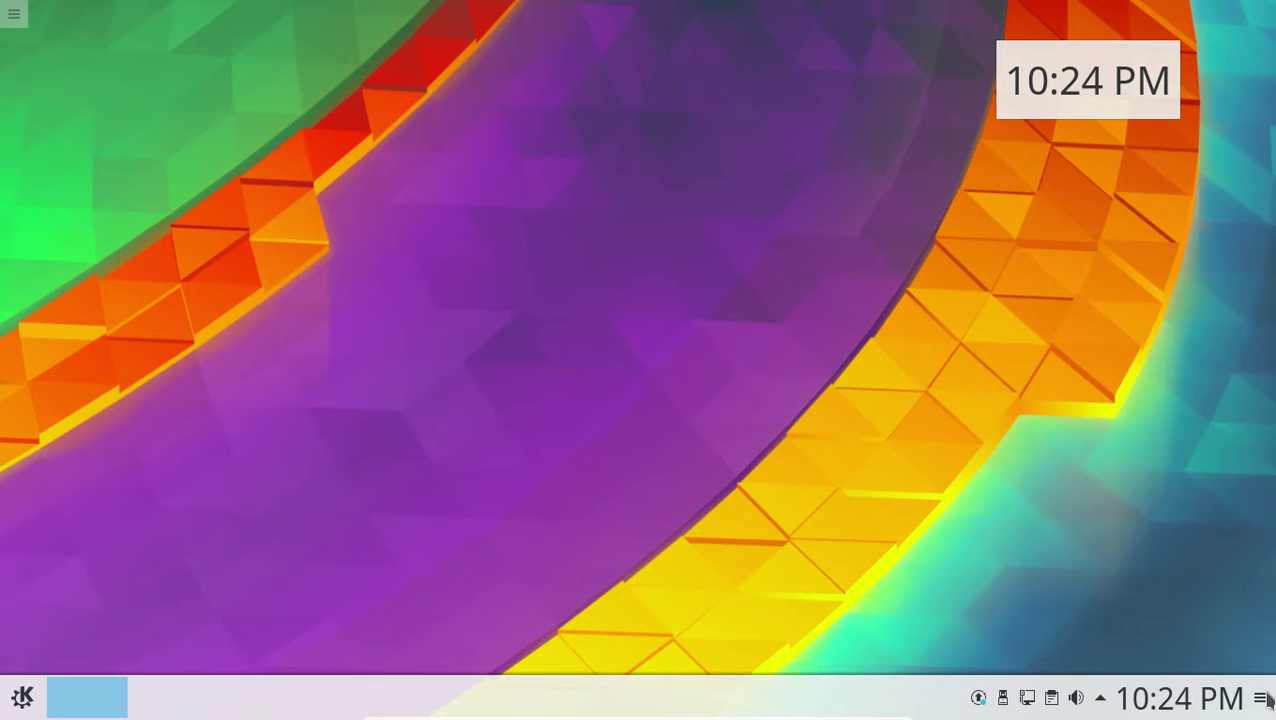
- Increase the bottom panel's height slightly, try another screen edge, then close panel editing
{"action": "mouse_move", "coordinate": [740, 615]}
{"action": "left_mouse_down"}
{"action": "mouse_move", "coordinate": [740, 543]}
{"action": "mouse_move", "coordinate": [744, 614]}
{"action": "mouse_move", "coordinate": [741, 604]}
{"action": "left_mouse_up"}
{"action": "left_click_drag", "start_coordinate": [612, 618], "coordinate": [590, 661]}
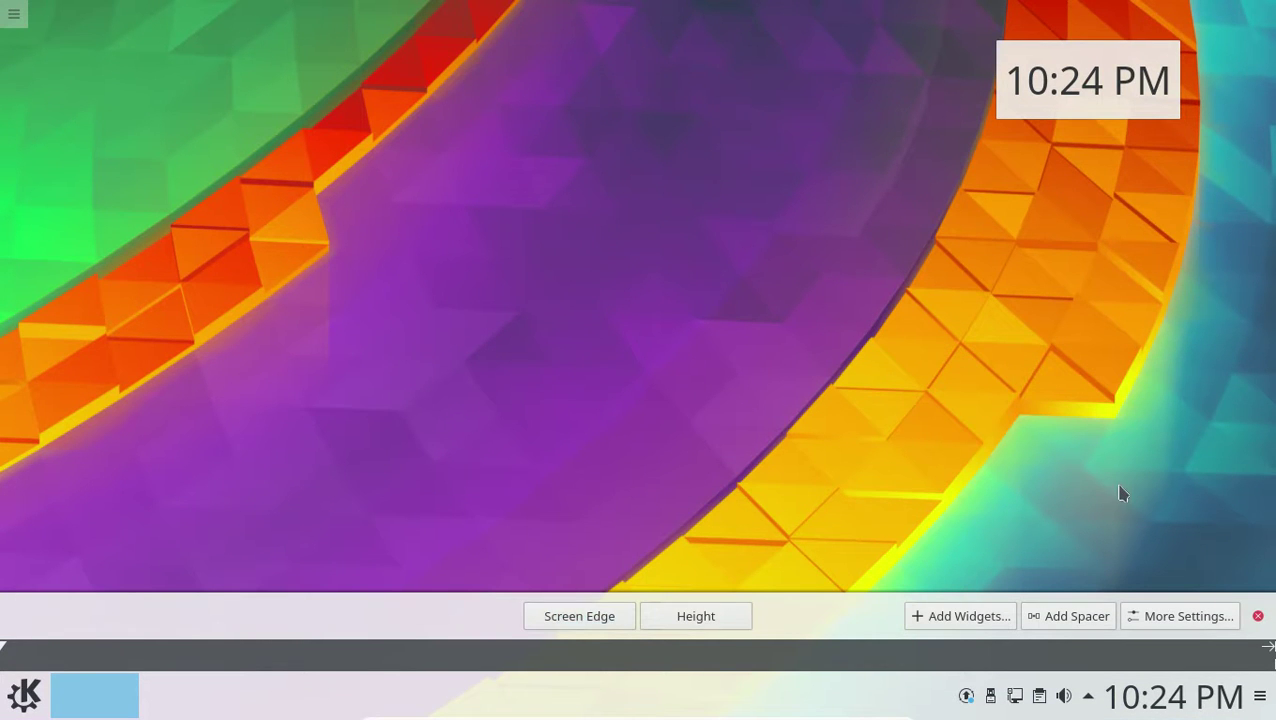
{"action": "left_click", "coordinate": [1256, 618]}
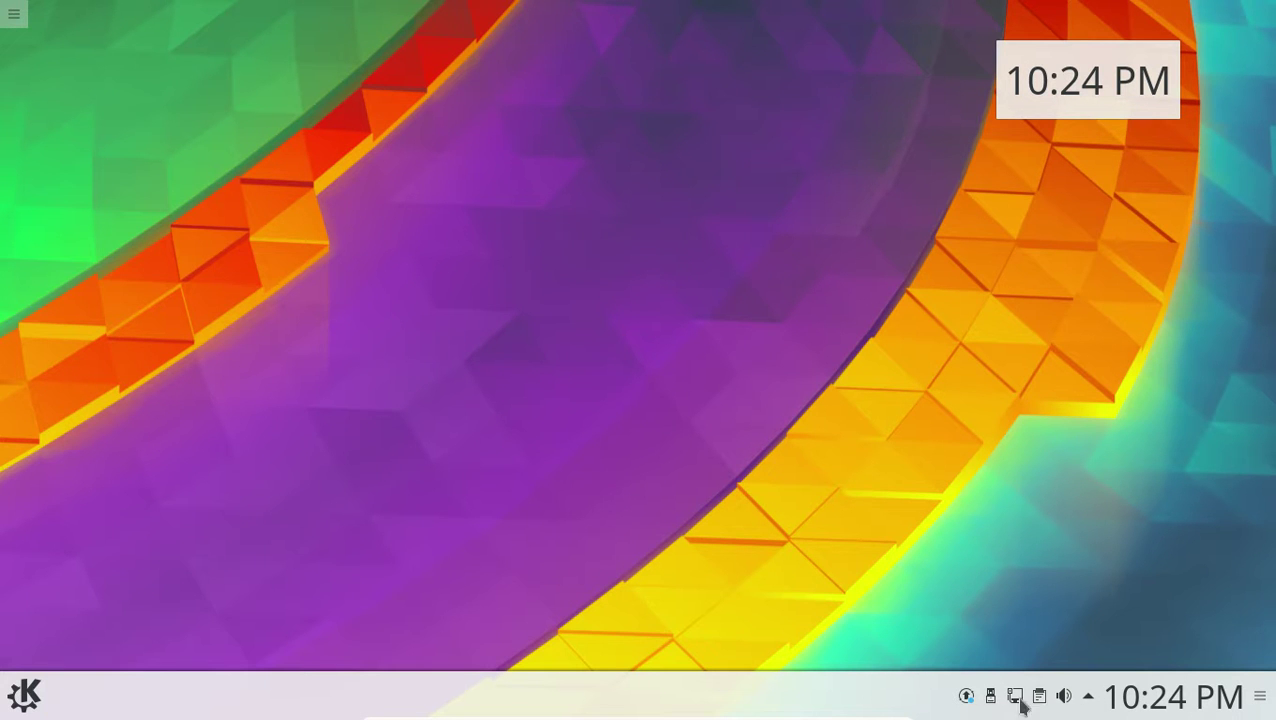
- Glance at the calendar, then open Audio Volume Settings from the tray volume icon
{"action": "left_click", "coordinate": [1160, 694]}
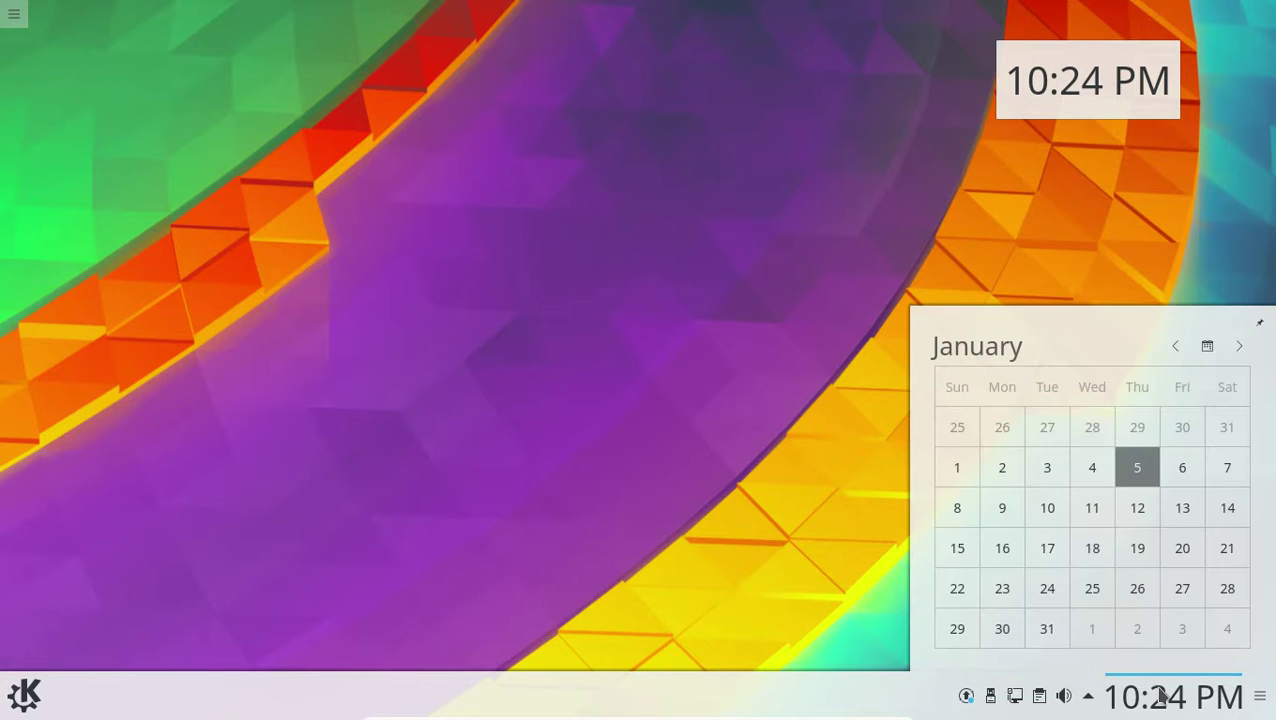
{"action": "left_click", "coordinate": [1108, 698]}
{"action": "right_click", "coordinate": [1060, 700]}
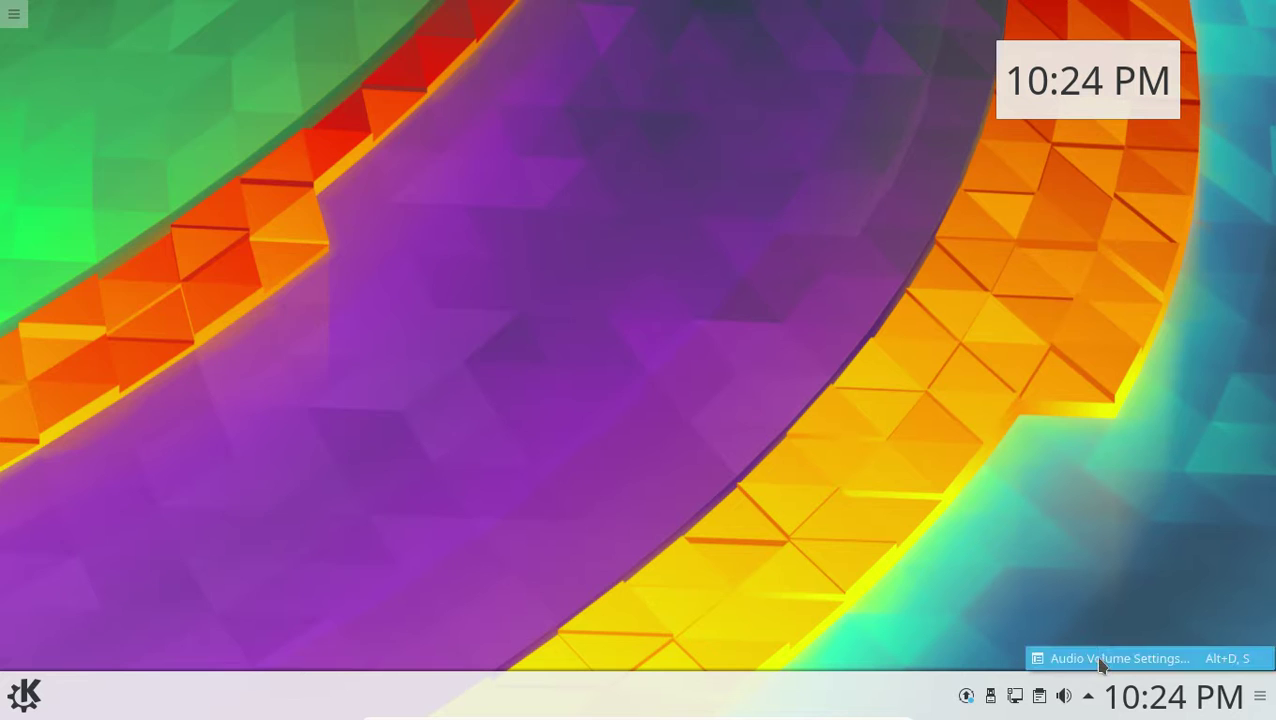
{"action": "left_click", "coordinate": [1099, 660]}
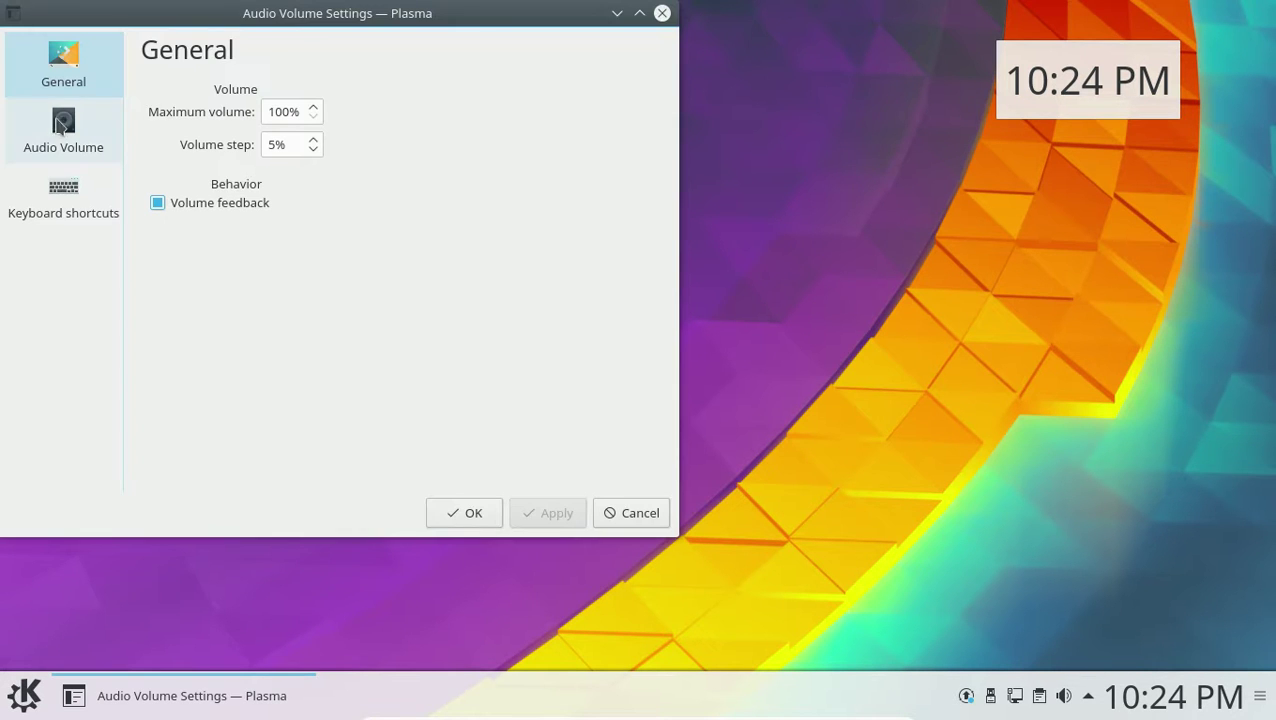
- Browse the Applications, Recording, Output Devices and Input Devices tabs, then cancel without changes
{"action": "left_click", "coordinate": [61, 120]}
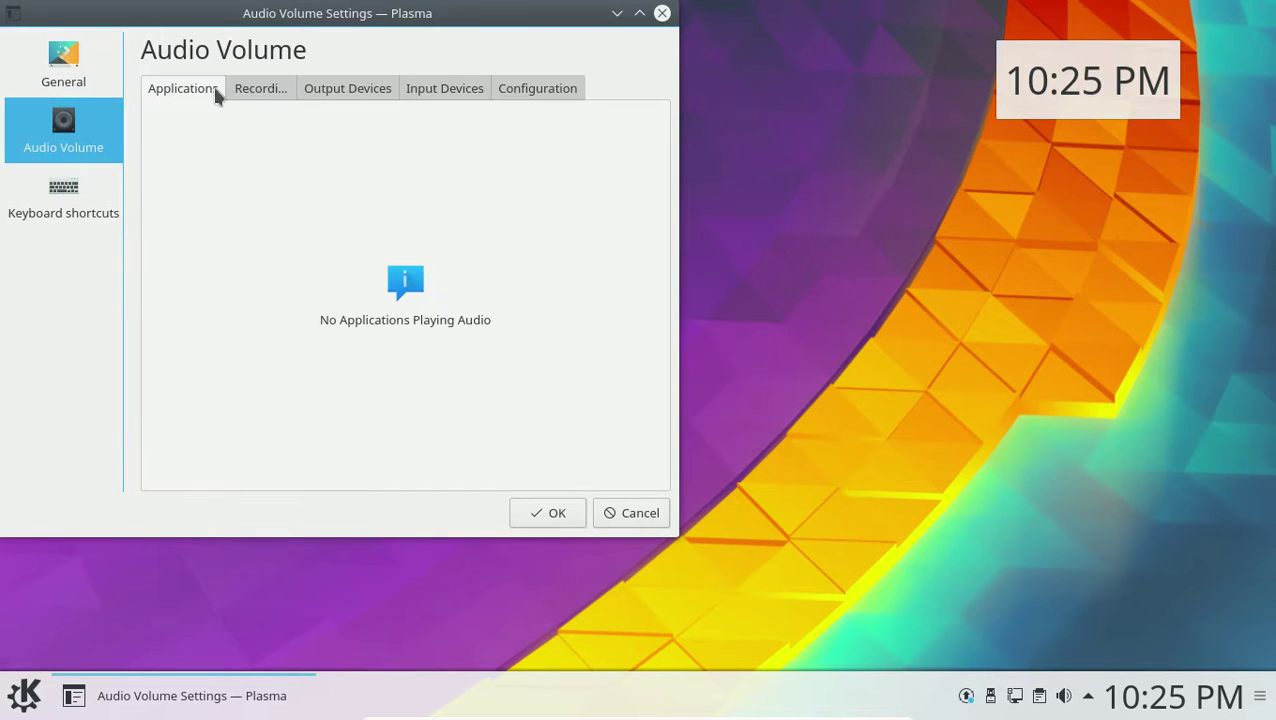
{"action": "left_click", "coordinate": [255, 98]}
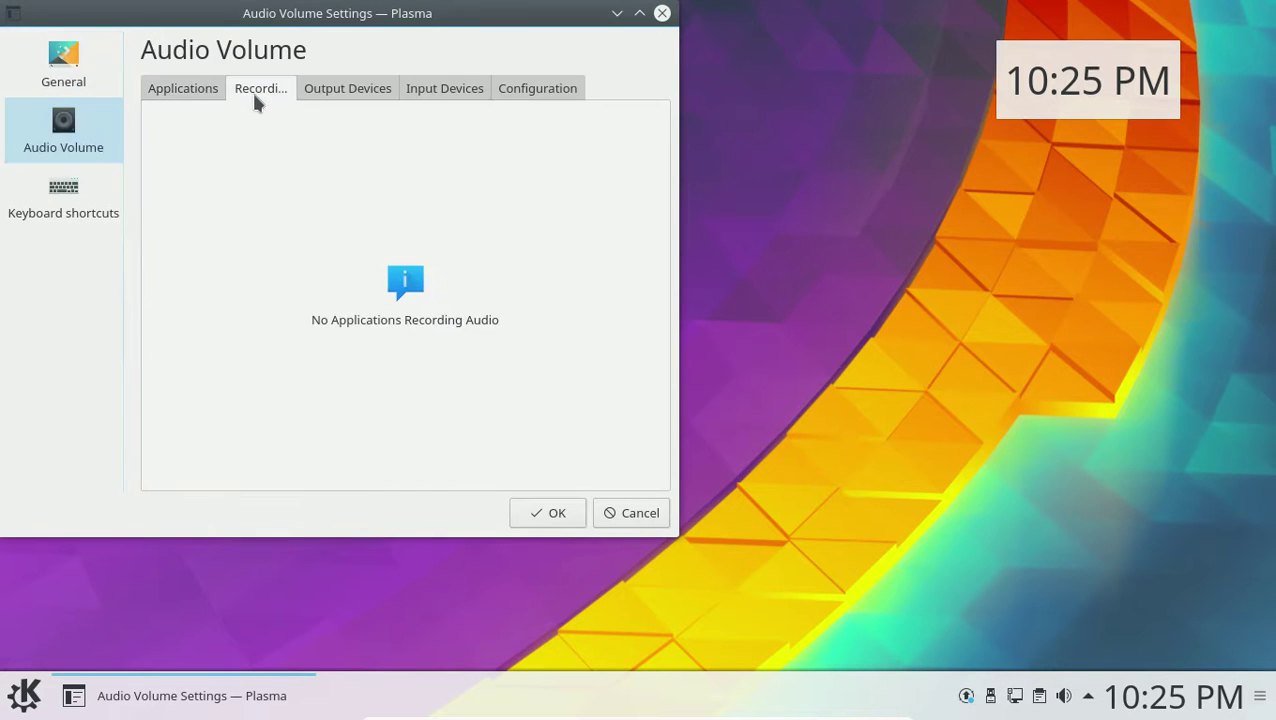
{"action": "left_click", "coordinate": [323, 94]}
{"action": "left_click", "coordinate": [436, 94]}
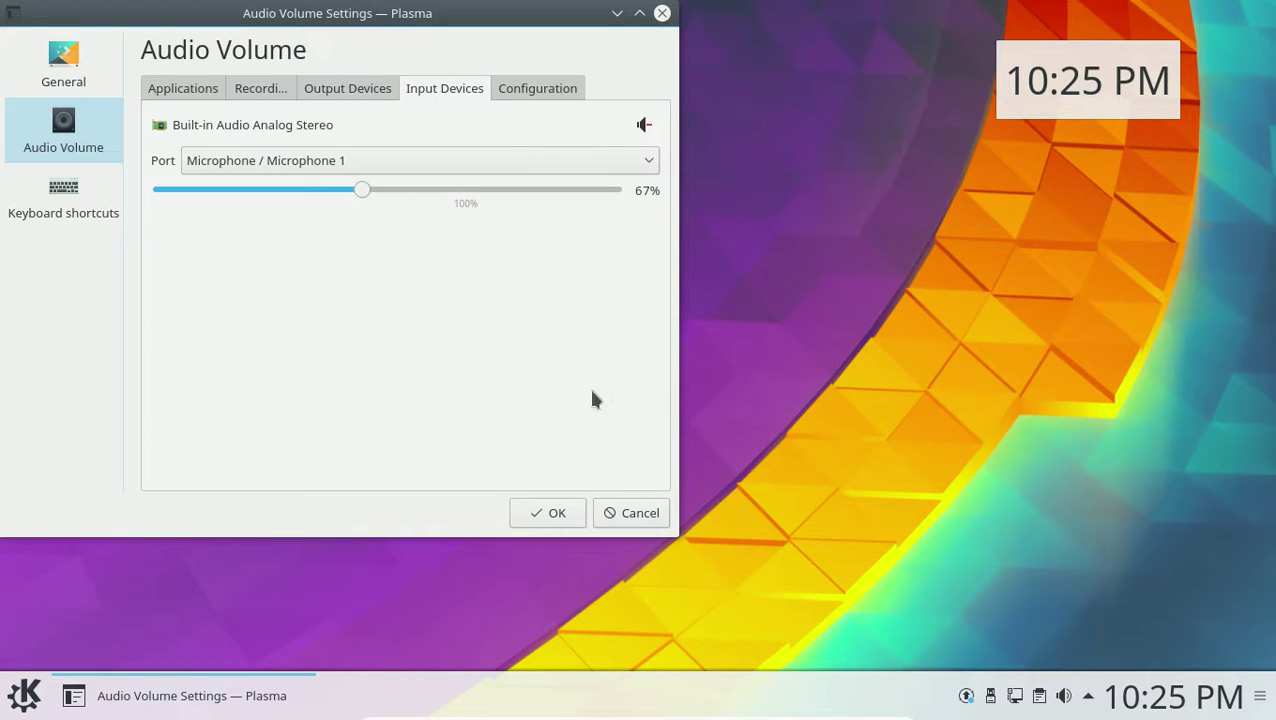
{"action": "left_click", "coordinate": [612, 514]}
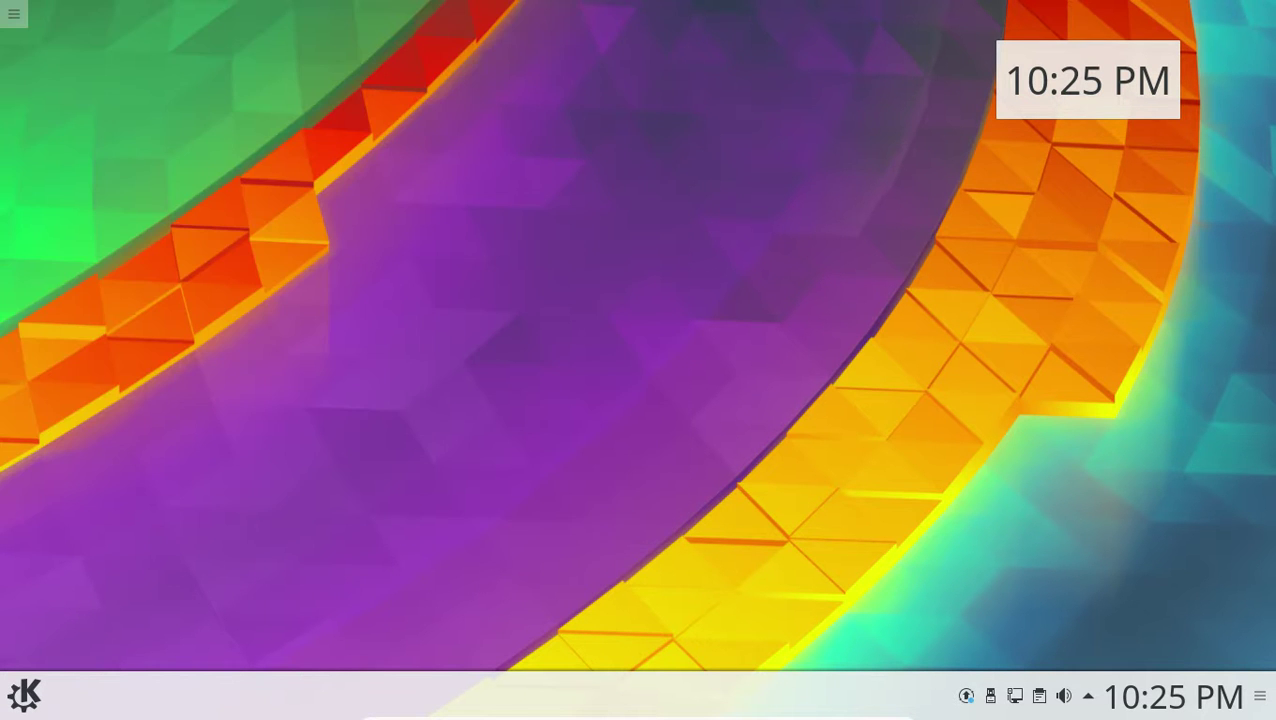
- Open the Application Dashboard launcher and its settings
{"action": "left_click", "coordinate": [27, 705]}
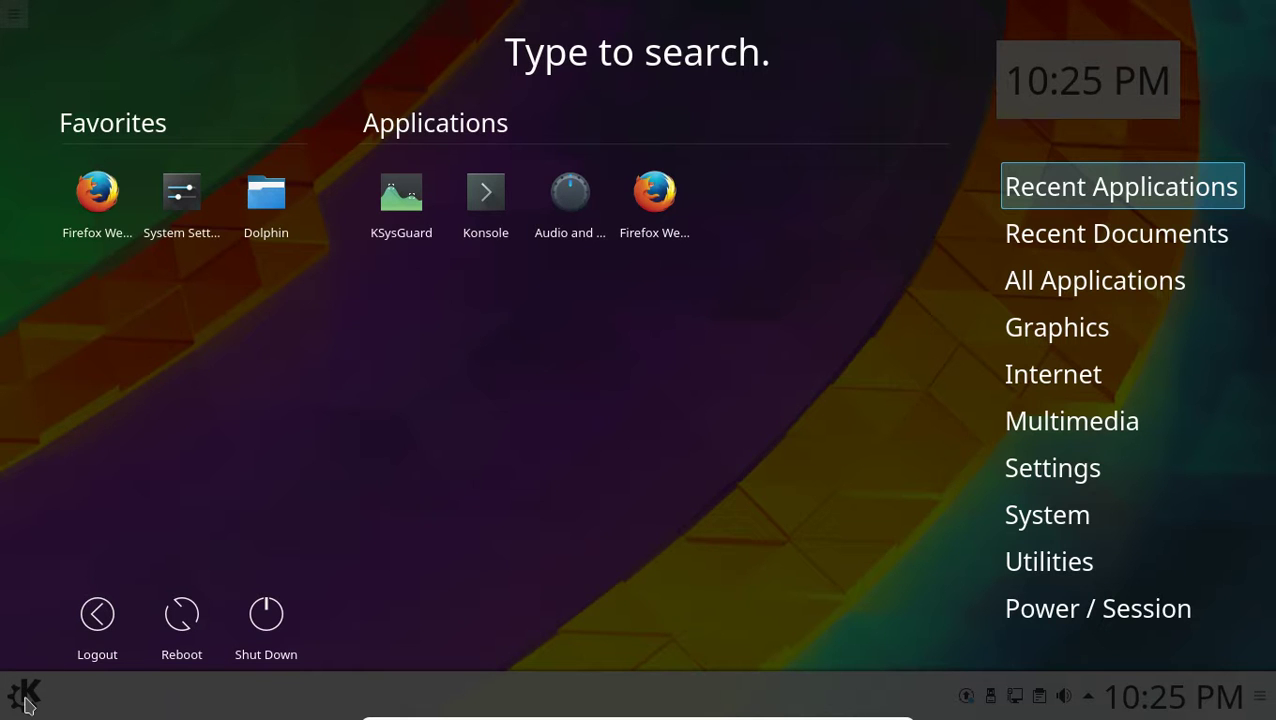
{"action": "right_click", "coordinate": [27, 705]}
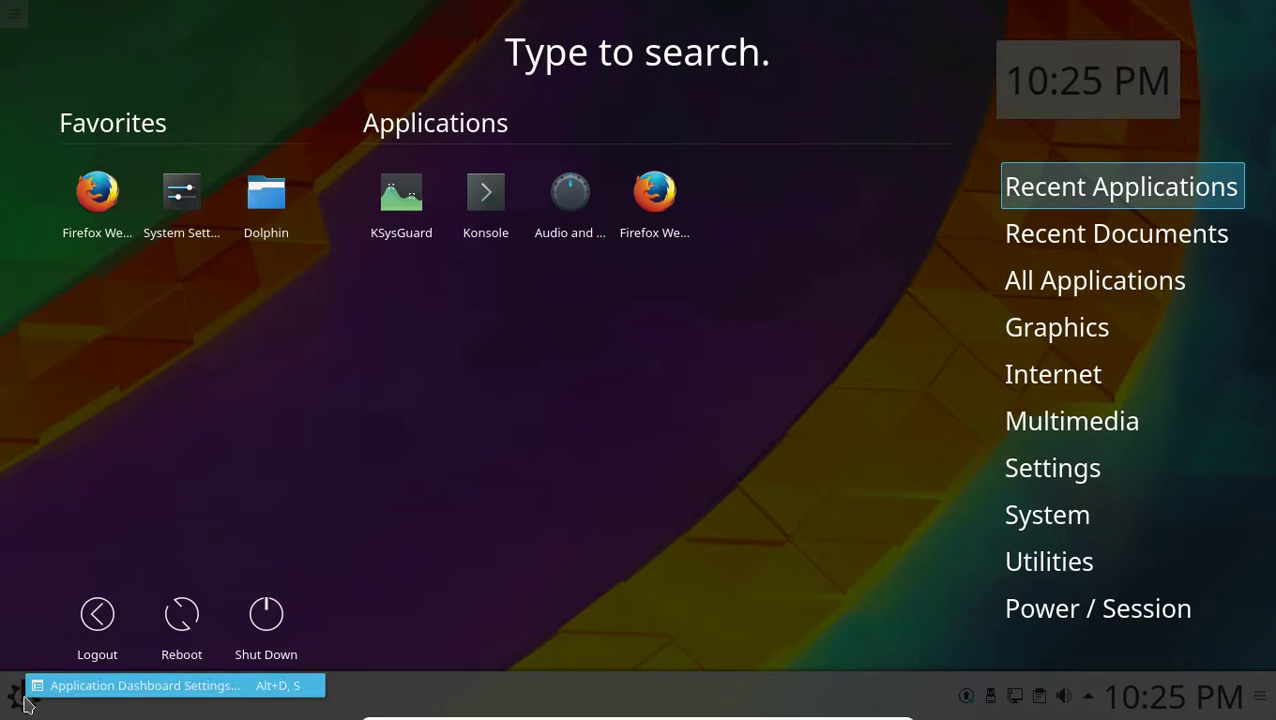
{"action": "left_click", "coordinate": [27, 696]}
- Switch the K launcher to the cascading Application Menu alternative and open its category menu
{"action": "right_click", "coordinate": [27, 703]}
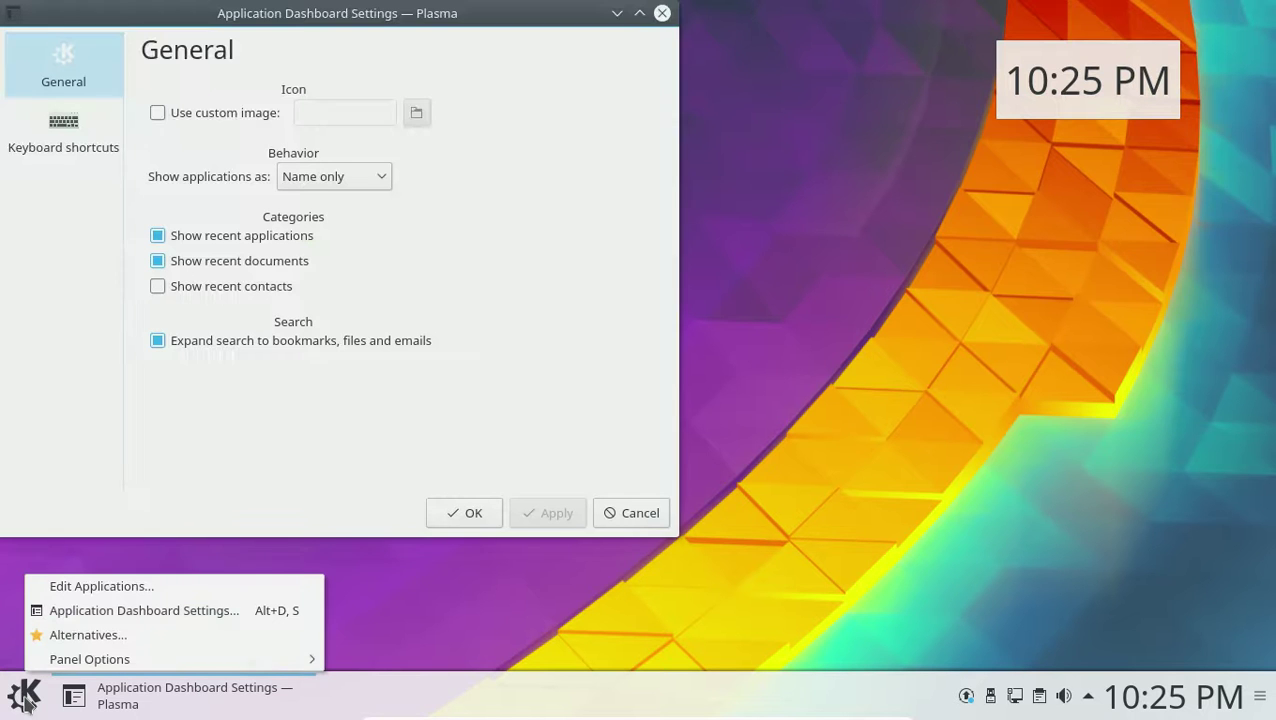
{"action": "left_click", "coordinate": [101, 636]}
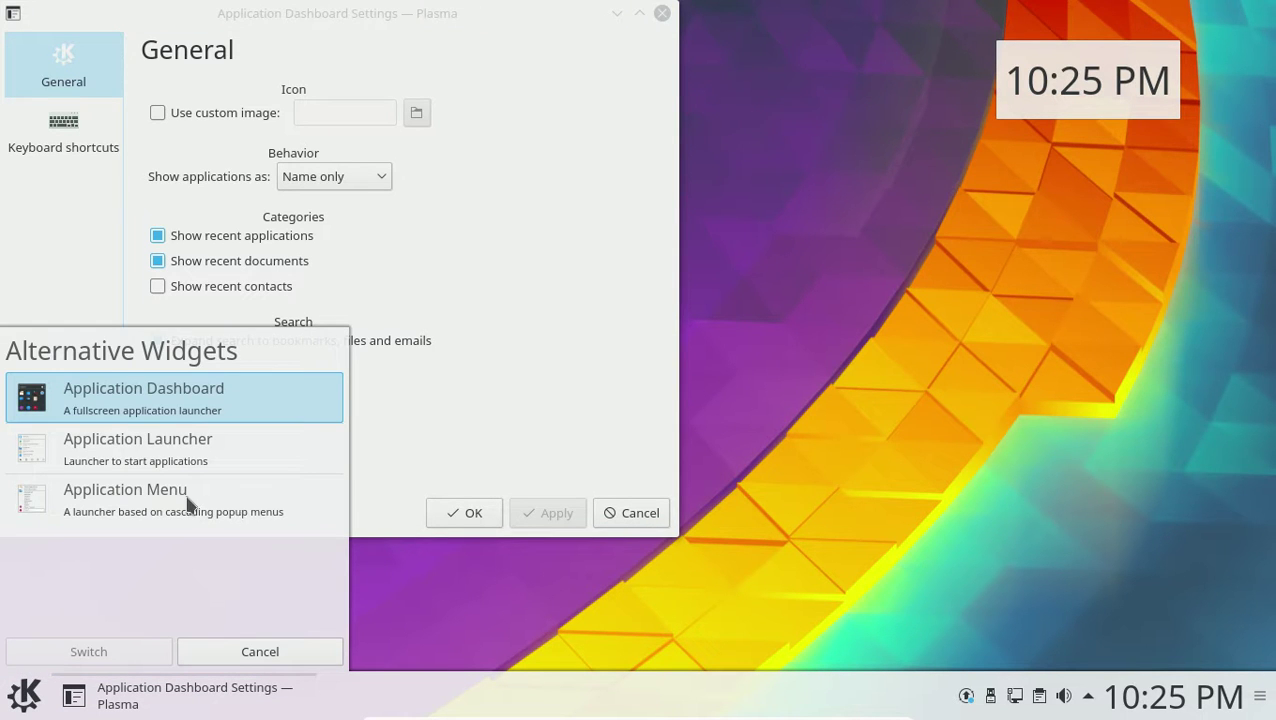
{"action": "left_click", "coordinate": [190, 503]}
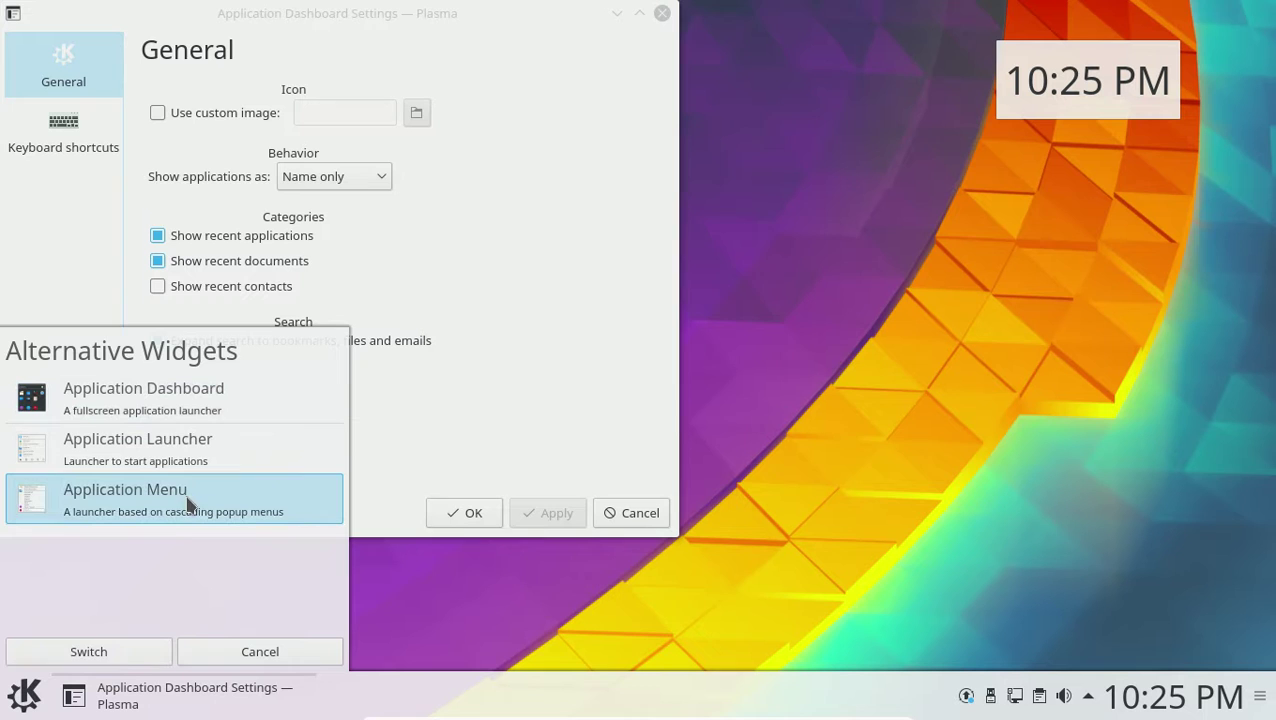
{"action": "left_click", "coordinate": [151, 652]}
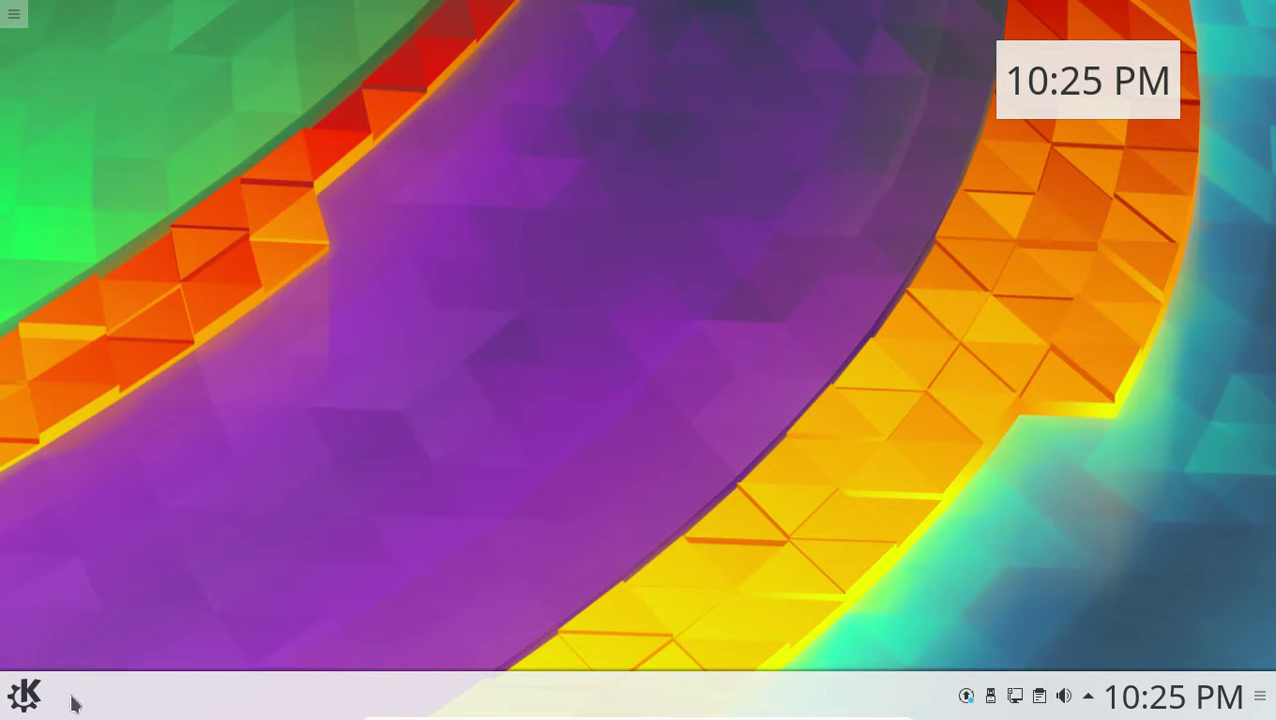
{"action": "left_click", "coordinate": [35, 700]}
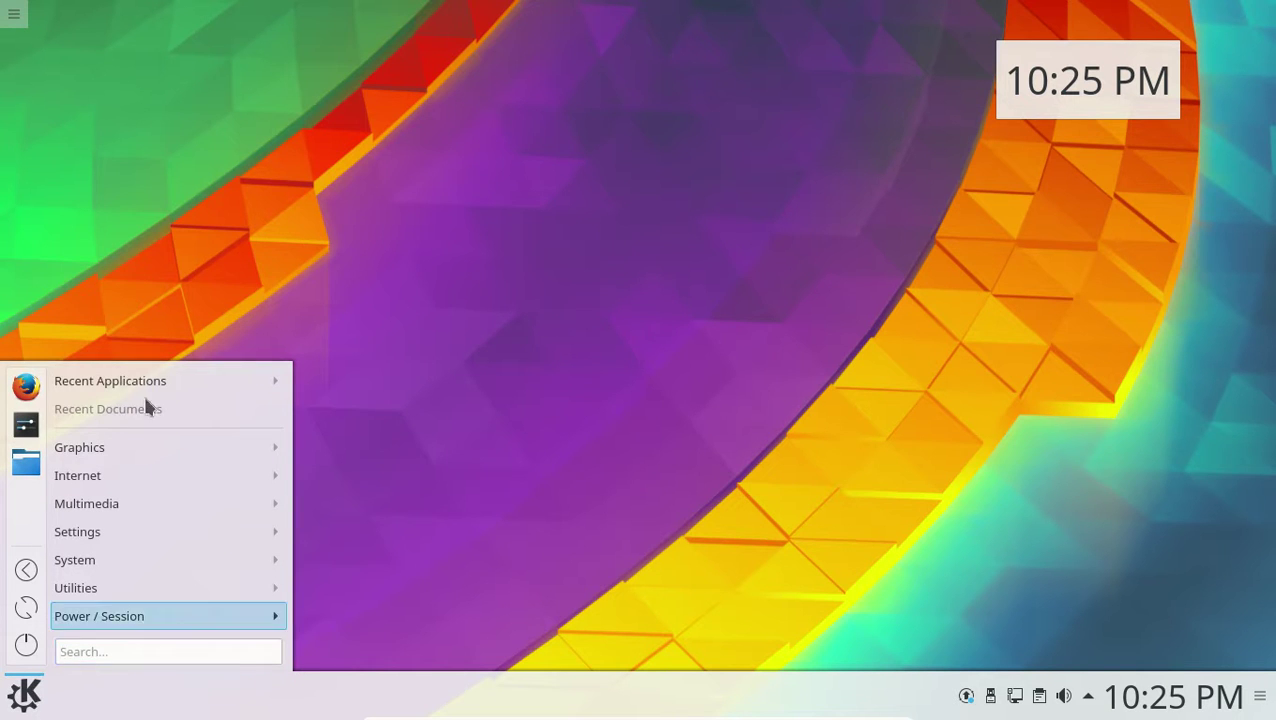
{"action": "mouse_move", "coordinate": [113, 617]}
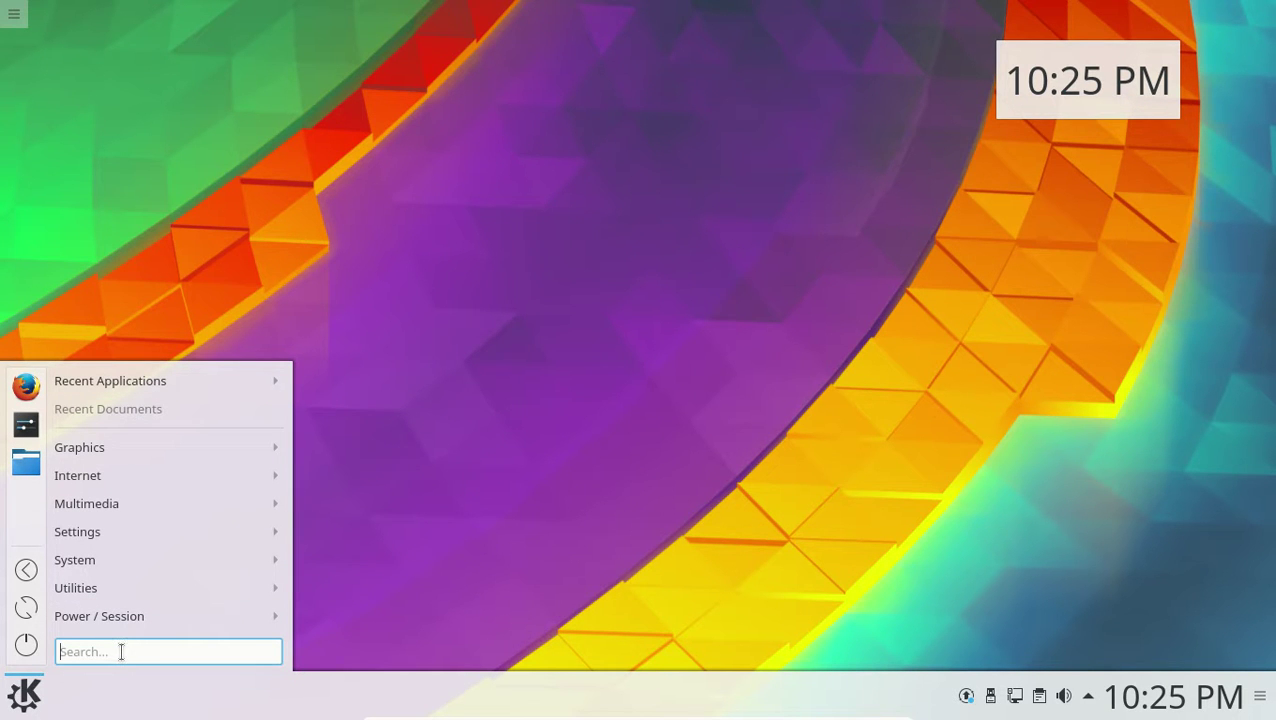
- Close the launcher menu and open Configure Desktop on the Wallpaper page
{"action": "left_click", "coordinate": [464, 185]}
{"action": "right_click", "coordinate": [464, 184]}
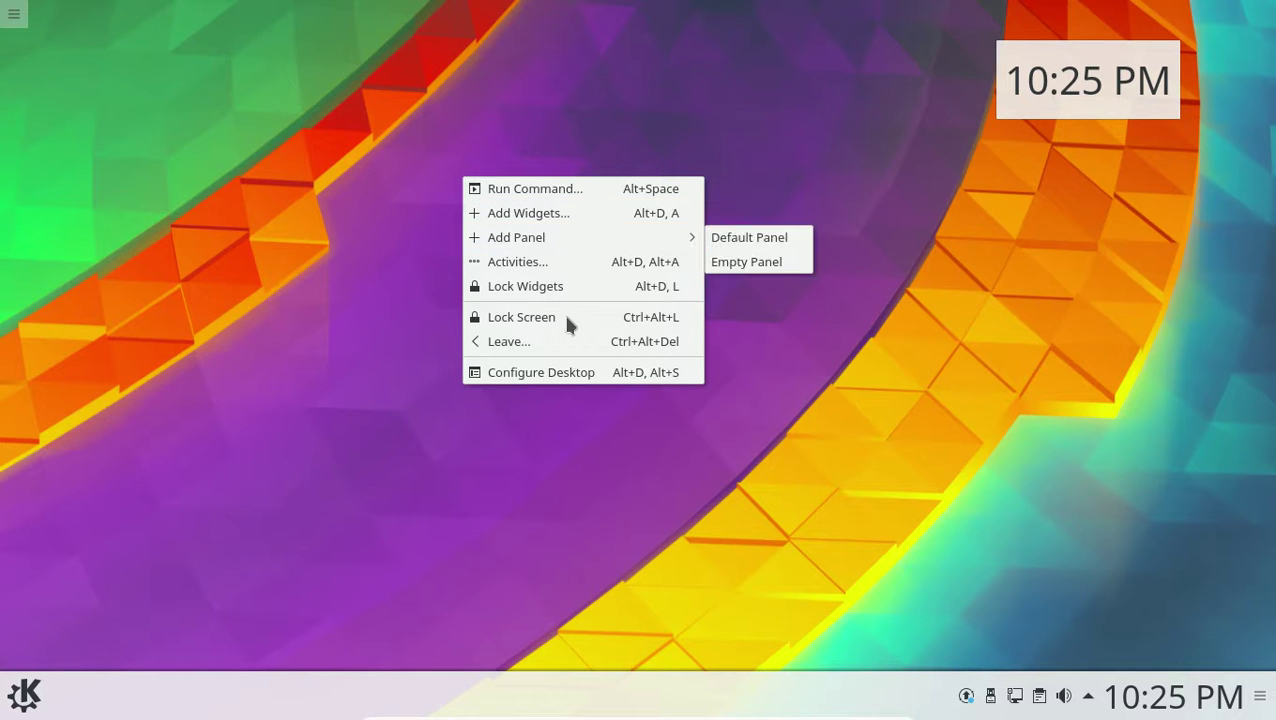
{"action": "left_click", "coordinate": [573, 384]}
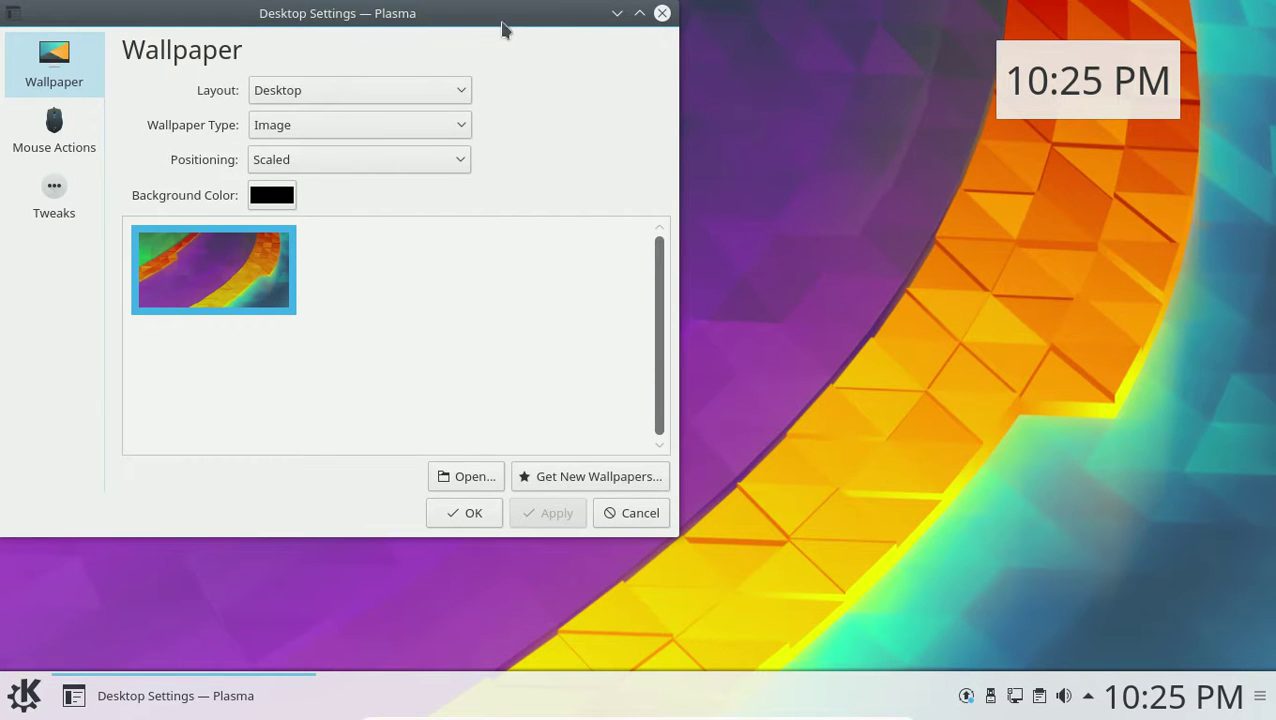
- Move Desktop Settings aside and open the Get New Wallpapers download catalogue
{"action": "left_click_drag", "start_coordinate": [501, 22], "coordinate": [555, 22]}
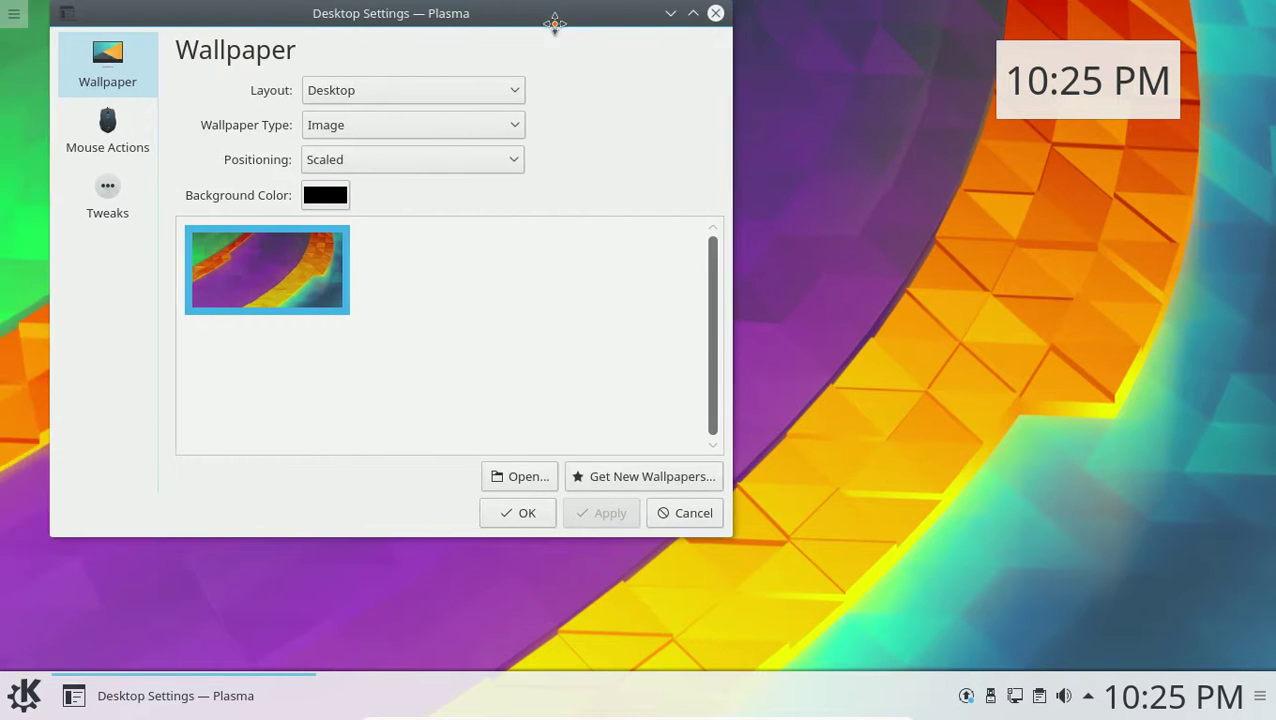
{"action": "left_click", "coordinate": [679, 480]}
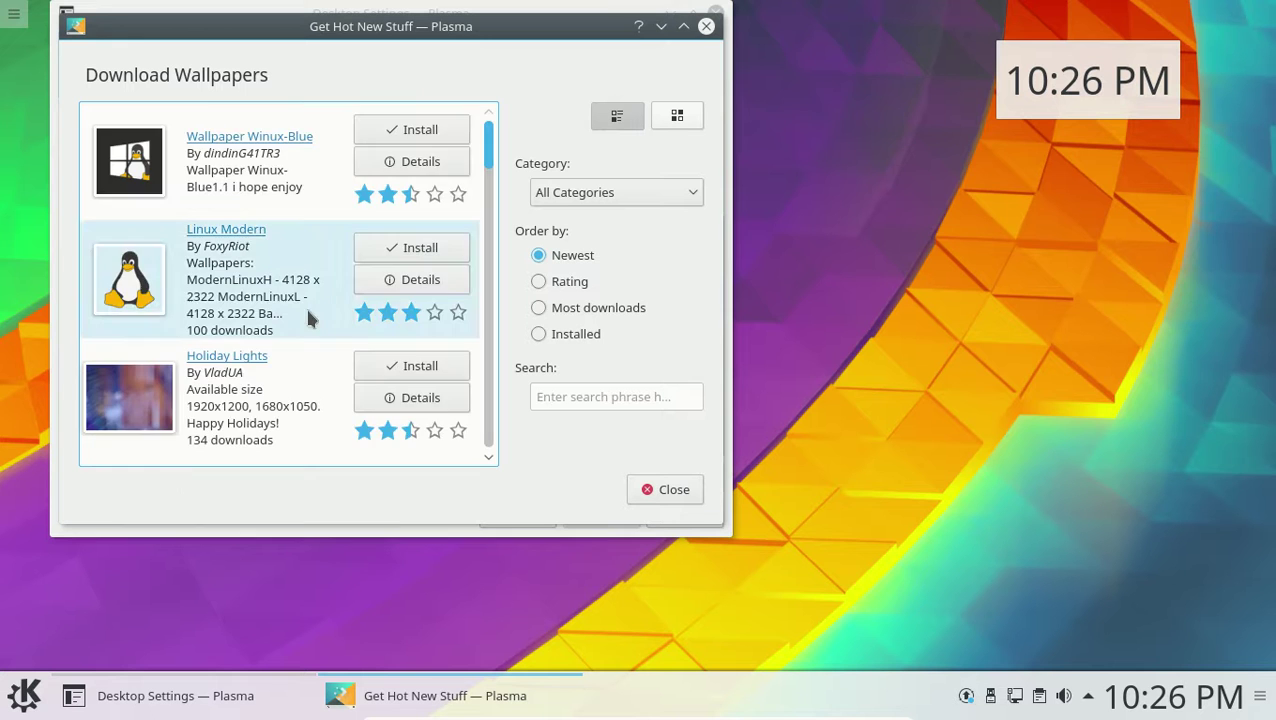
{"action": "scroll", "coordinate": [308, 316], "scroll_direction": "down", "scroll_amount": 7}
{"action": "scroll", "coordinate": [308, 316], "scroll_direction": "down", "scroll_amount": 5}
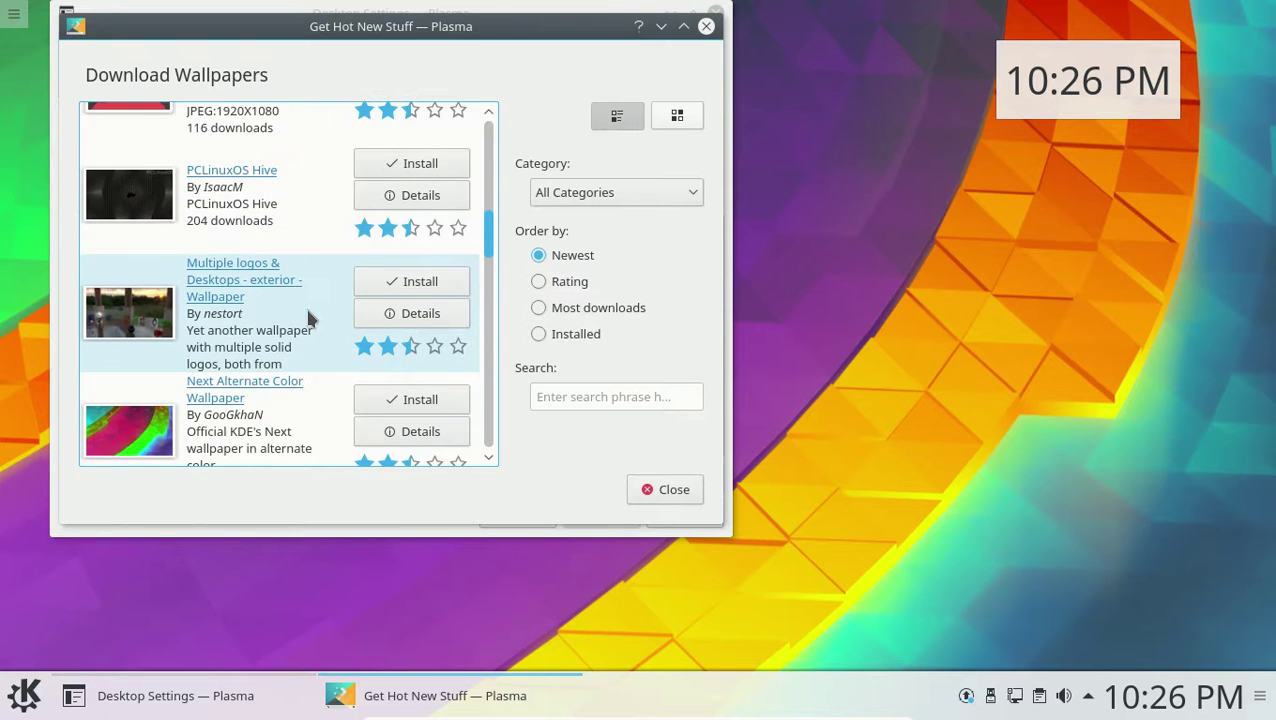
{"action": "scroll", "coordinate": [308, 316], "scroll_direction": "down", "scroll_amount": 3}
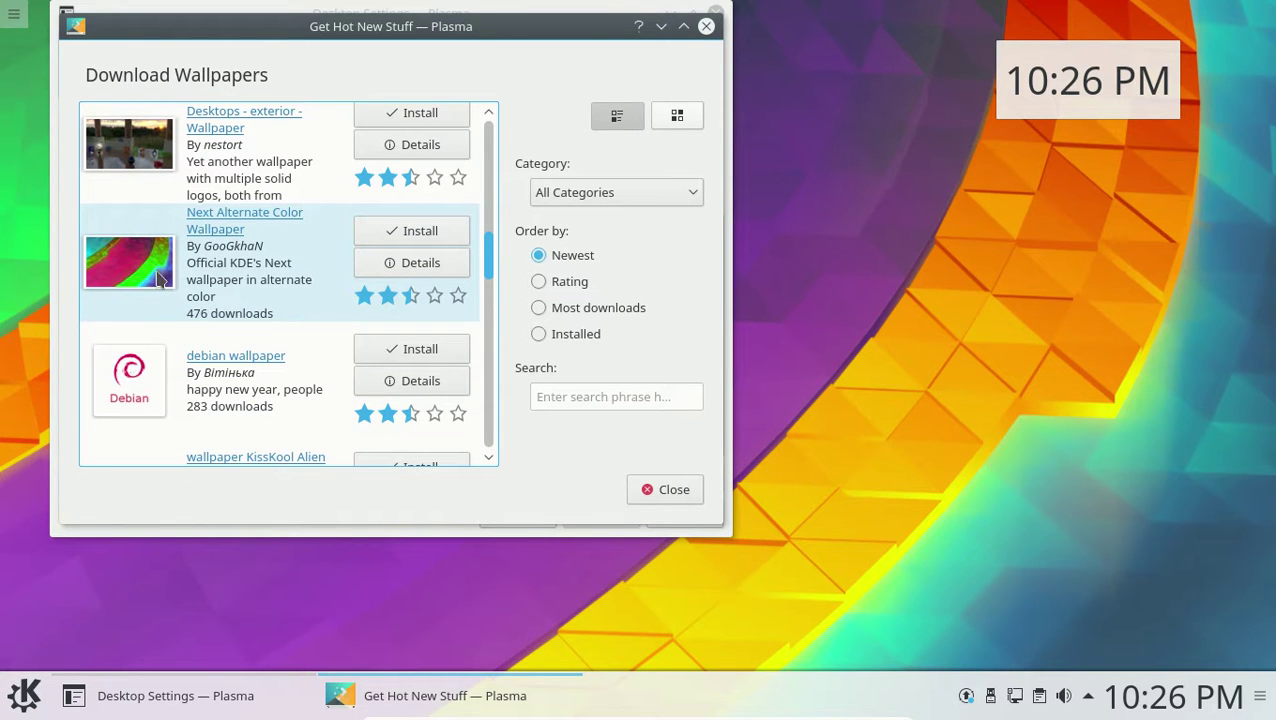
- Try installing Next Alternate Color Wallpaper, which fails with file not found, and scroll on
{"action": "left_click", "coordinate": [419, 230]}
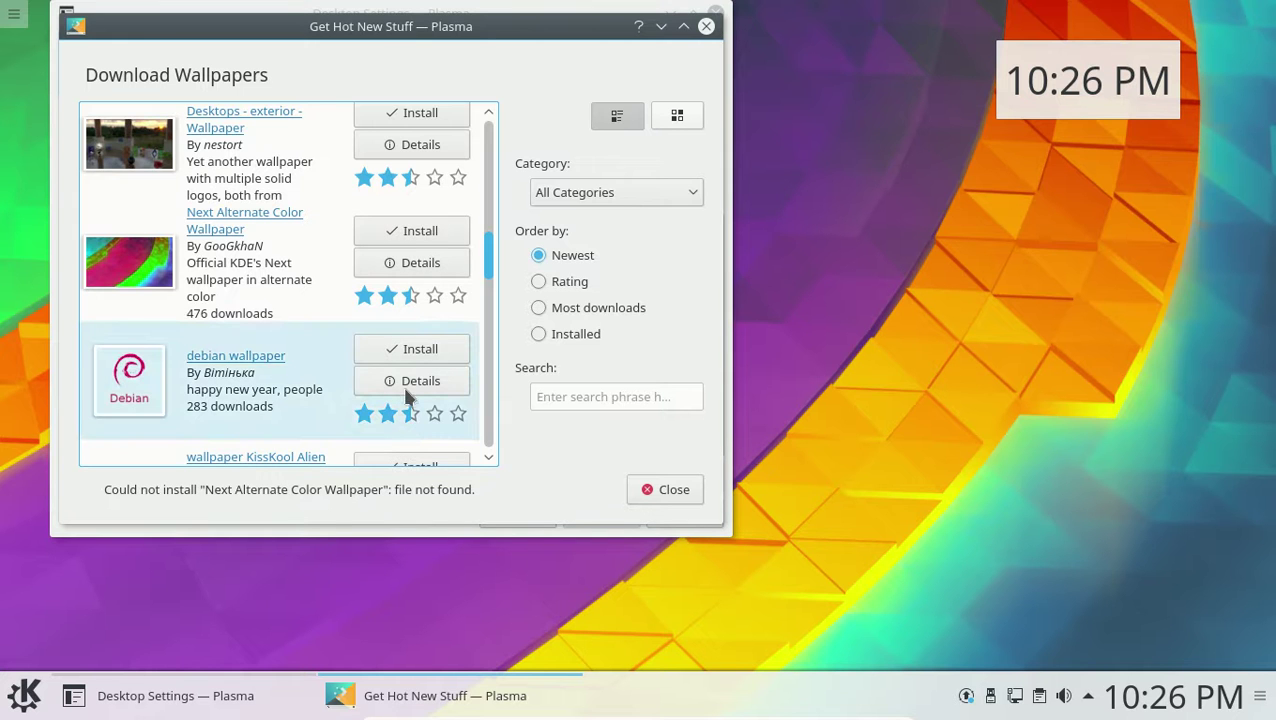
{"action": "scroll", "coordinate": [418, 360], "scroll_direction": "down", "scroll_amount": 3}
{"action": "scroll", "coordinate": [418, 360], "scroll_direction": "down", "scroll_amount": 5}
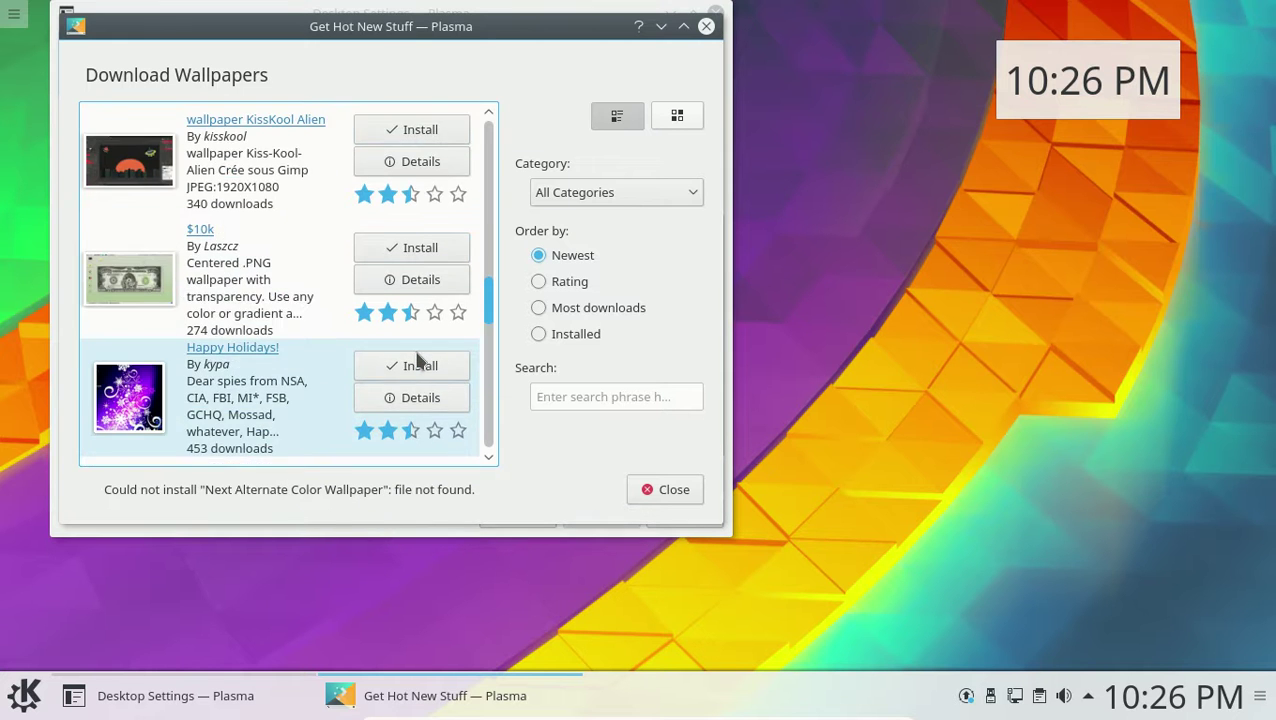
{"action": "scroll", "coordinate": [418, 360], "scroll_direction": "down", "scroll_amount": 11}
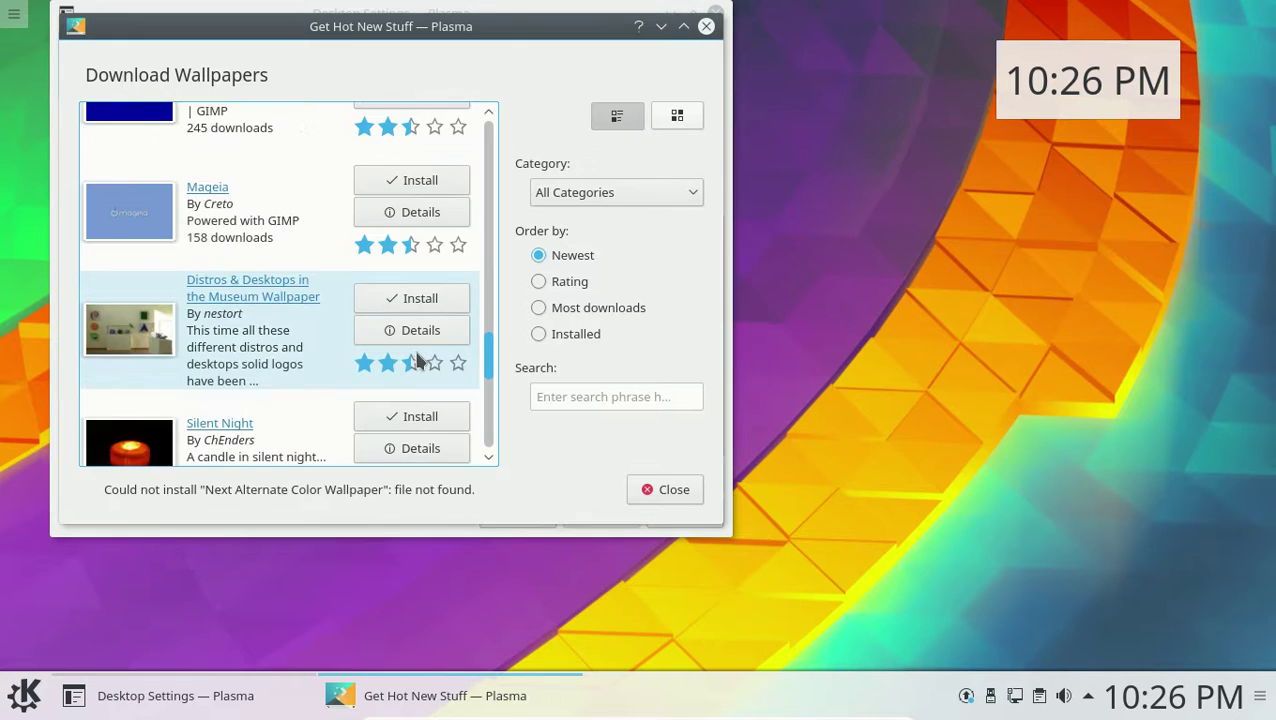
{"action": "scroll", "coordinate": [418, 360], "scroll_direction": "down", "scroll_amount": 4}
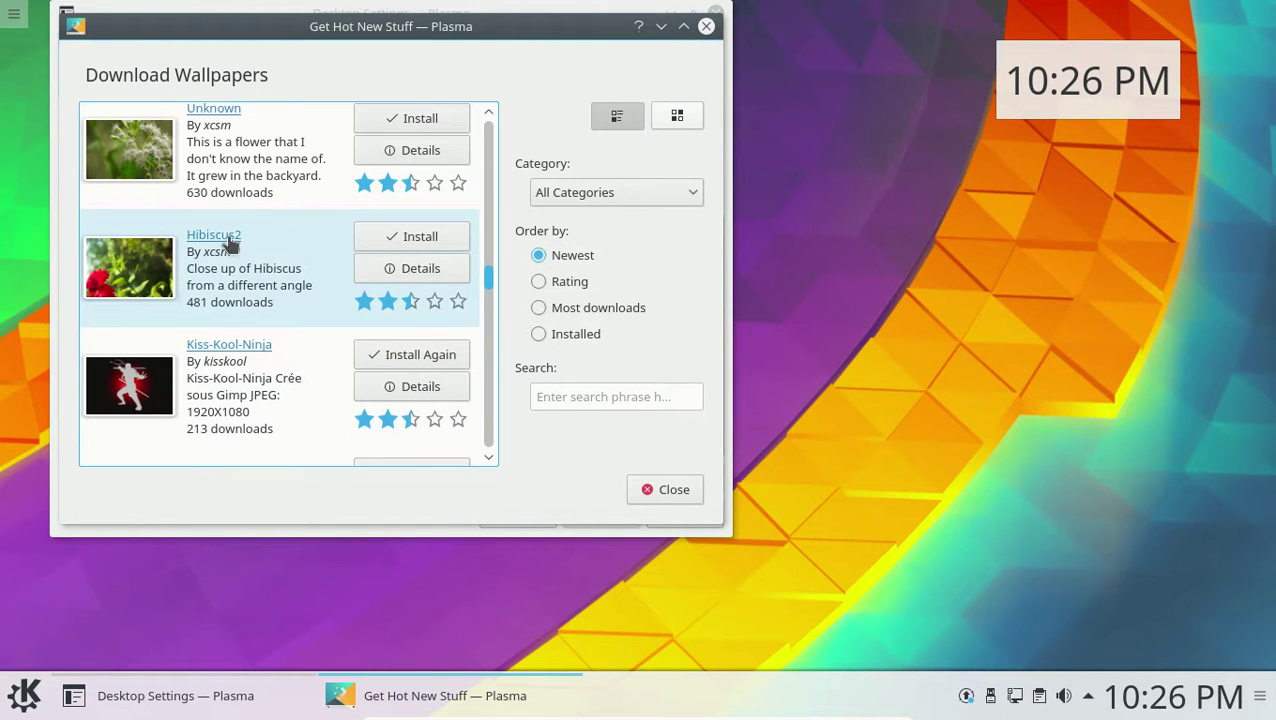
- Try installing Hibiscus2, then close the download window and cancel Desktop Settings, keeping the default wallpaper
{"action": "left_click", "coordinate": [407, 240]}
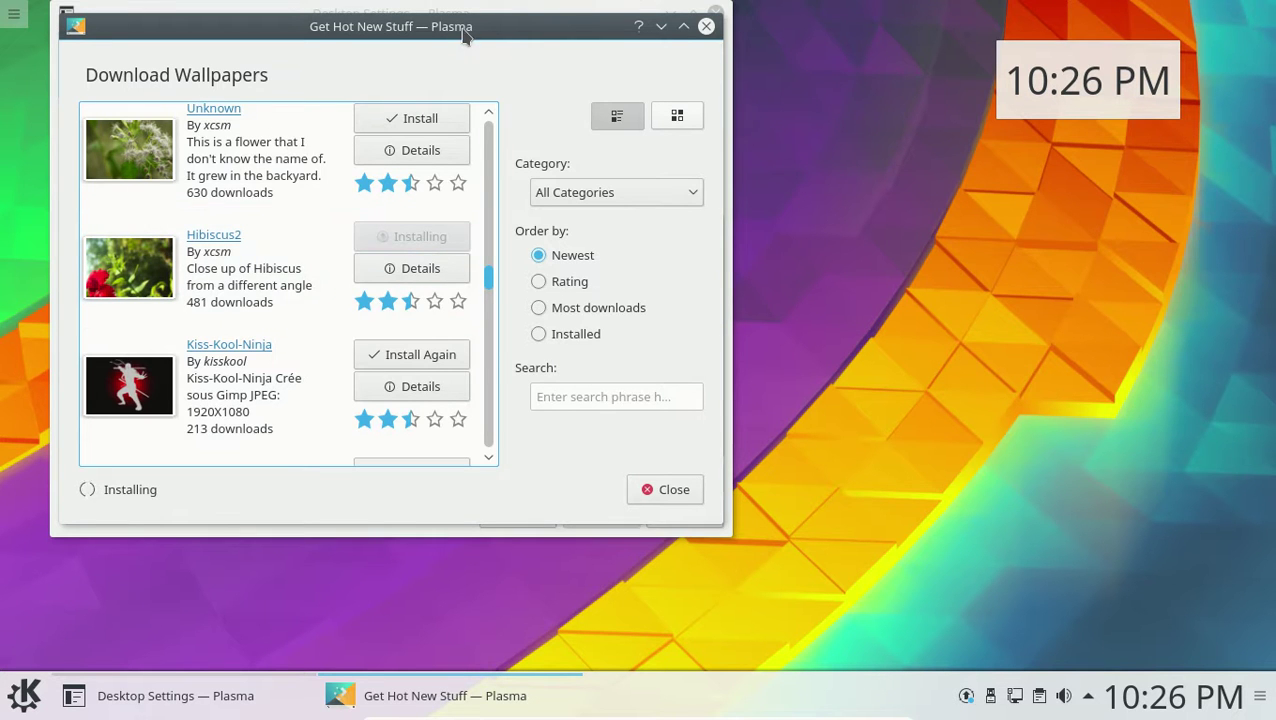
{"action": "left_click_drag", "start_coordinate": [462, 30], "coordinate": [492, 45]}
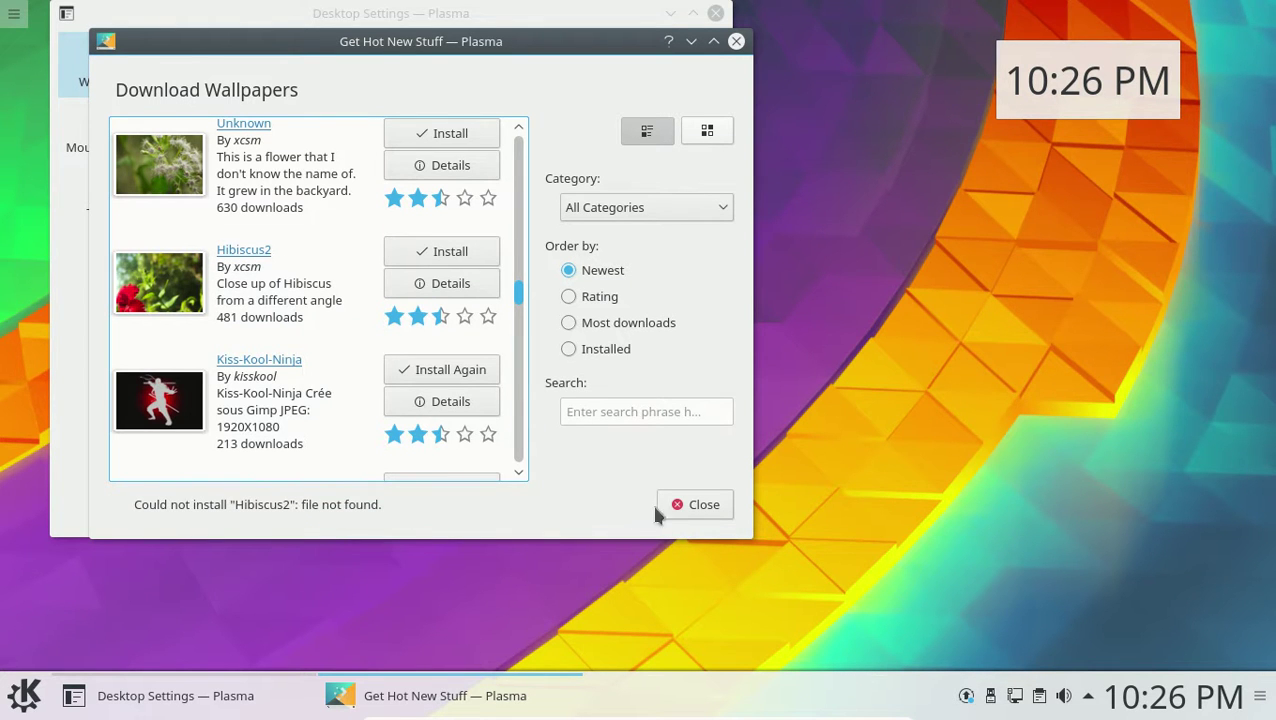
{"action": "left_click", "coordinate": [690, 505]}
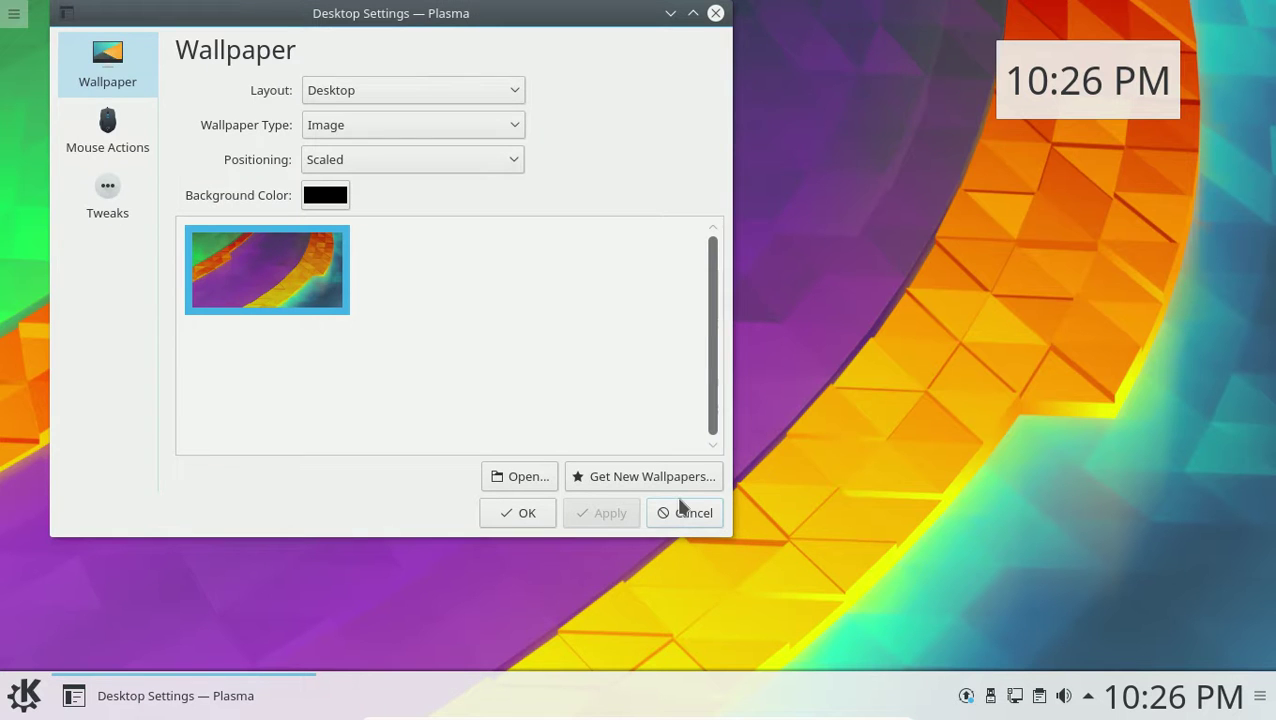
{"action": "left_click_drag", "start_coordinate": [487, 20], "coordinate": [627, 87]}
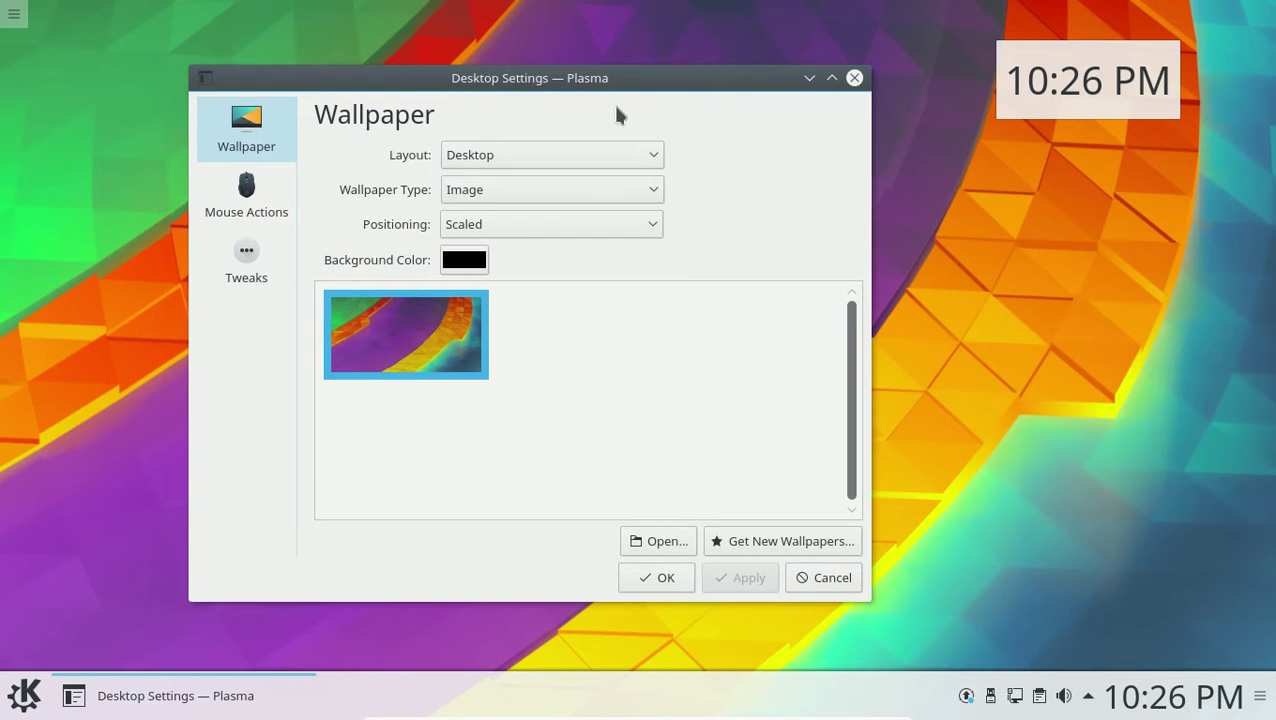
{"action": "left_click", "coordinate": [831, 581]}
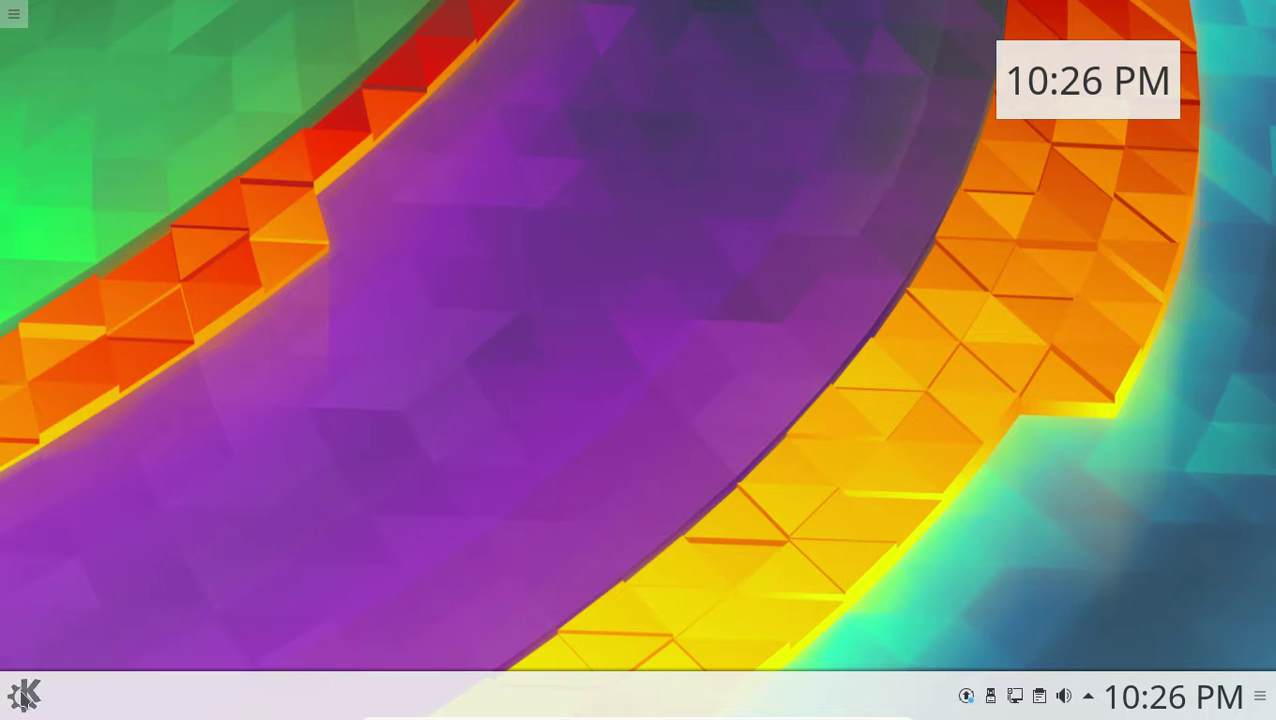
- Launch System Settings from the launcher's Settings category
{"action": "left_click", "coordinate": [23, 696]}
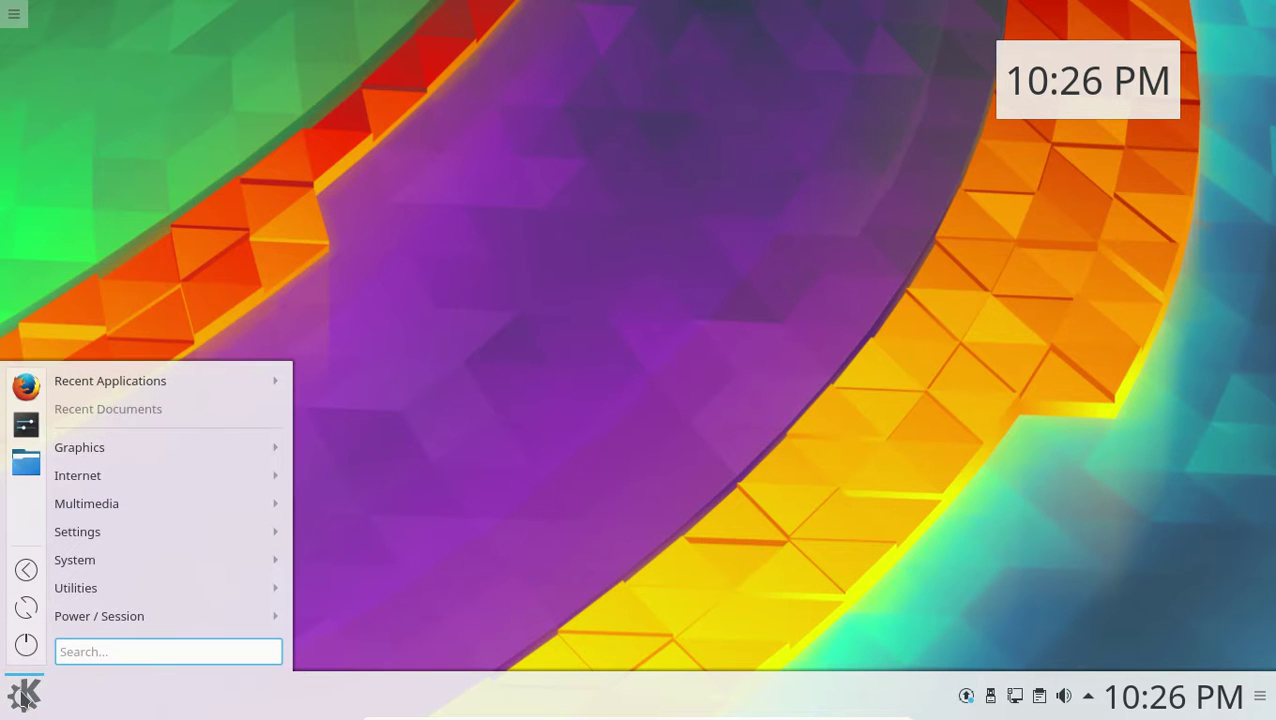
{"action": "mouse_move", "coordinate": [120, 455]}
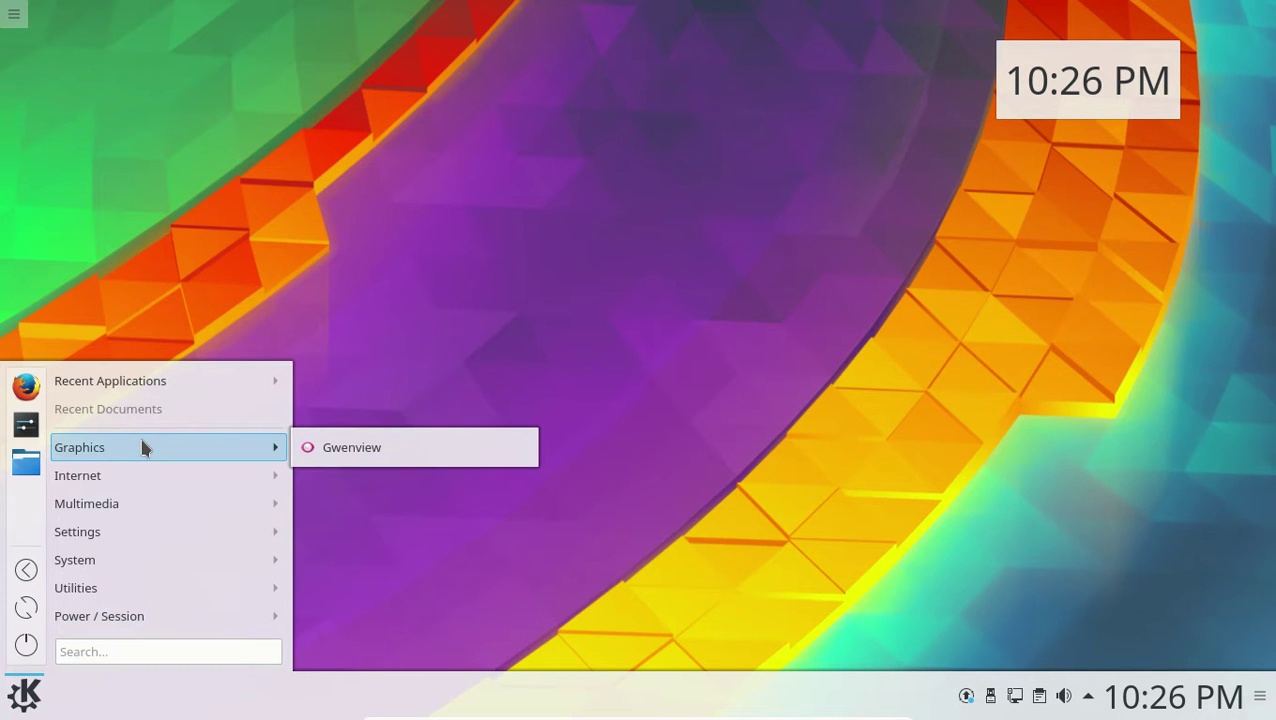
{"action": "mouse_move", "coordinate": [133, 480]}
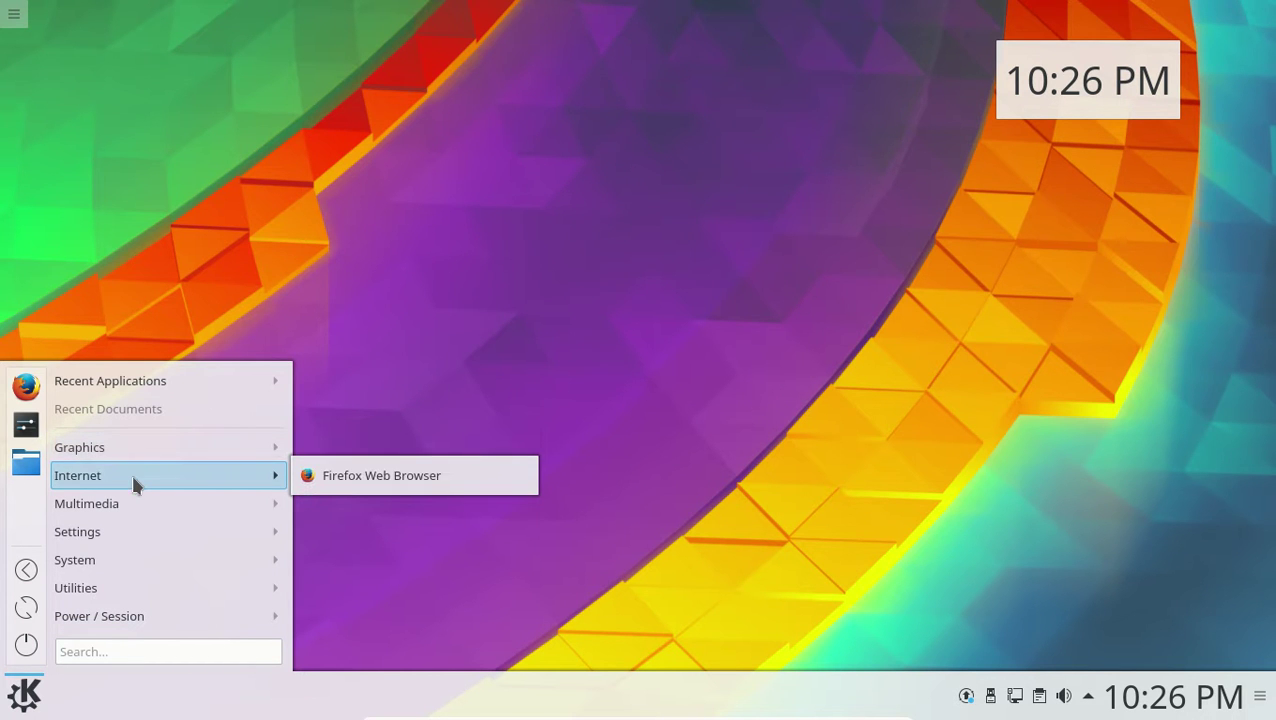
{"action": "mouse_move", "coordinate": [127, 507]}
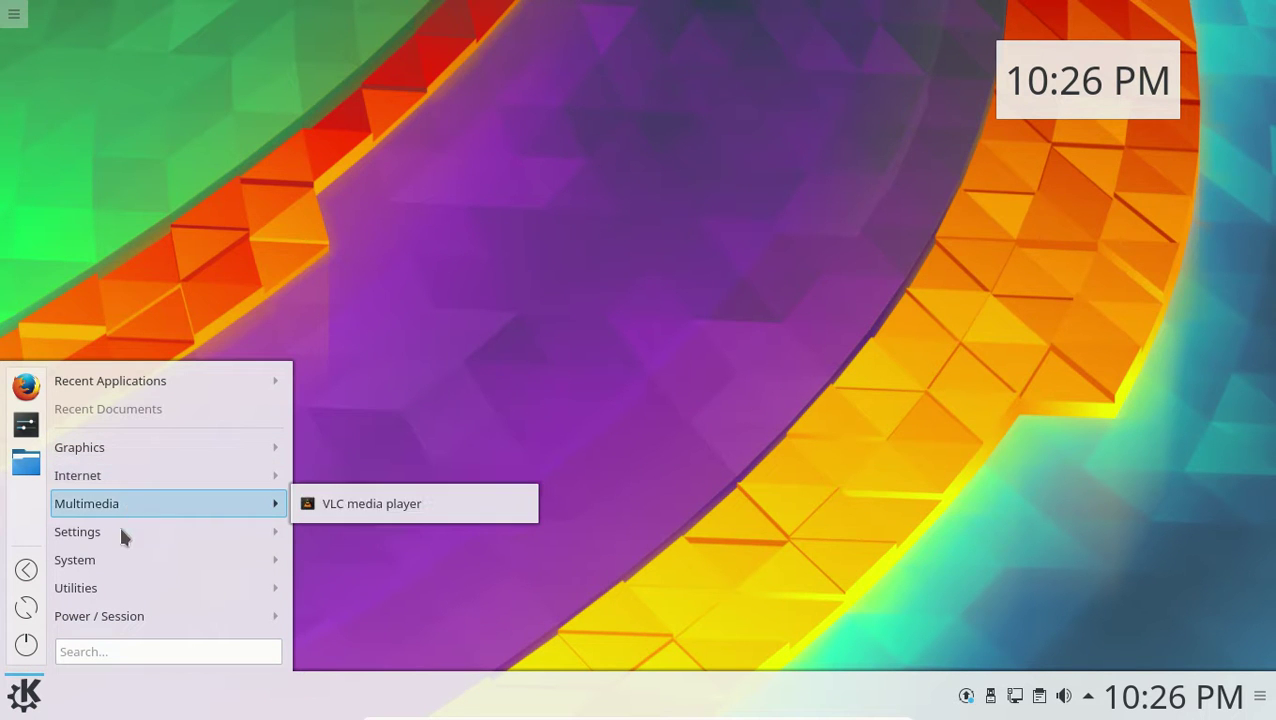
{"action": "mouse_move", "coordinate": [120, 532]}
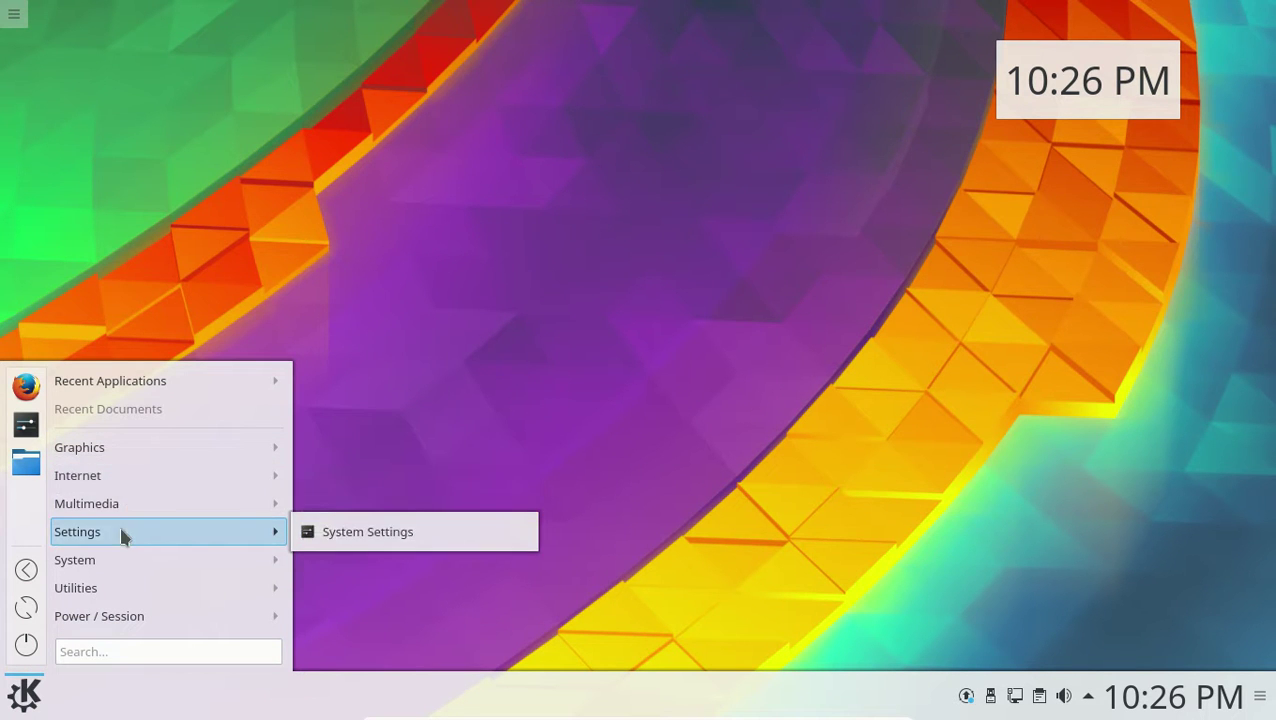
{"action": "left_click", "coordinate": [340, 535]}
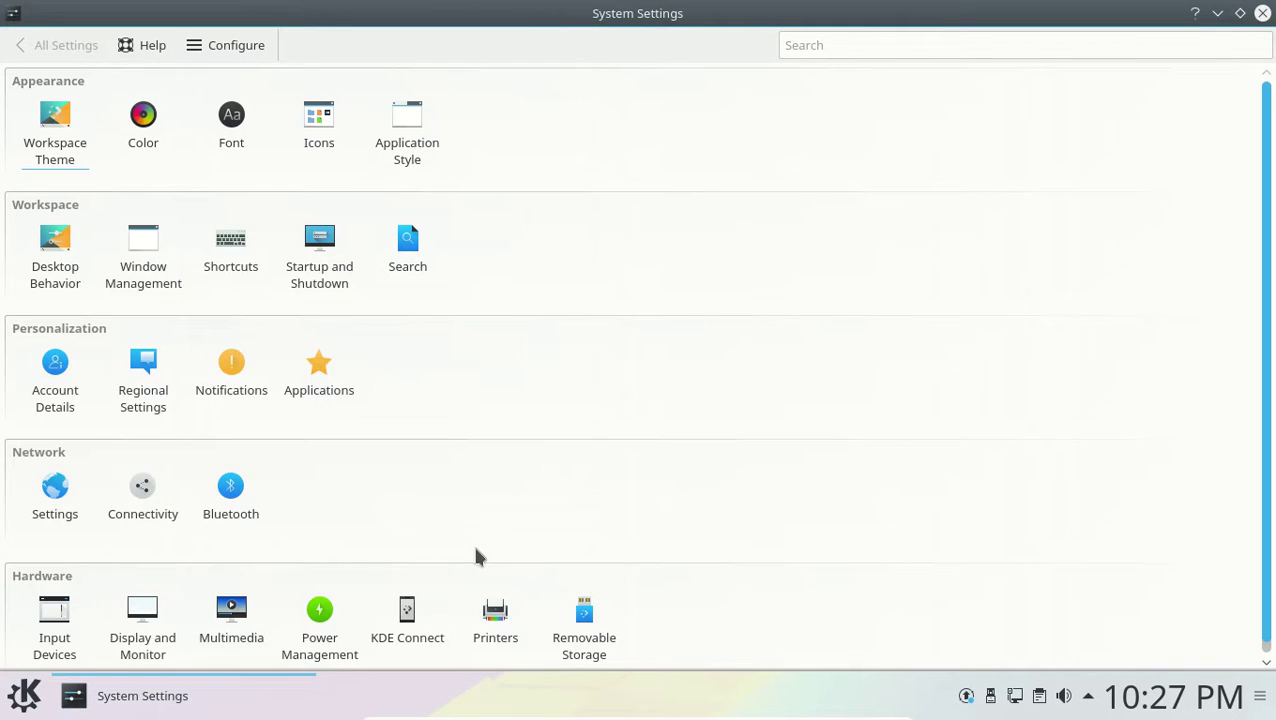
- Review the Screen Locking timeouts under Desktop Behavior, close System Settings, and reopen the launcher
{"action": "scroll", "coordinate": [697, 306], "scroll_direction": "down", "scroll_amount": 1}
{"action": "scroll", "coordinate": [697, 307], "scroll_direction": "up", "scroll_amount": 1}
{"action": "left_click", "coordinate": [66, 258]}
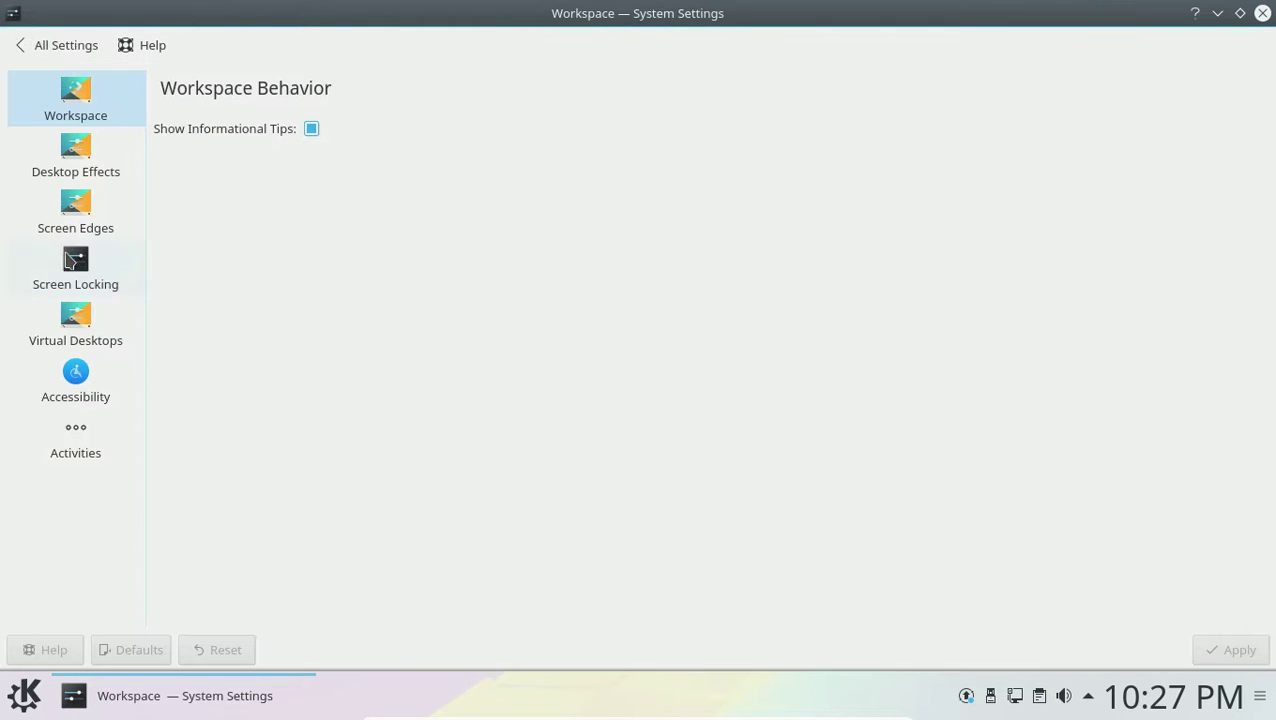
{"action": "left_click", "coordinate": [66, 262]}
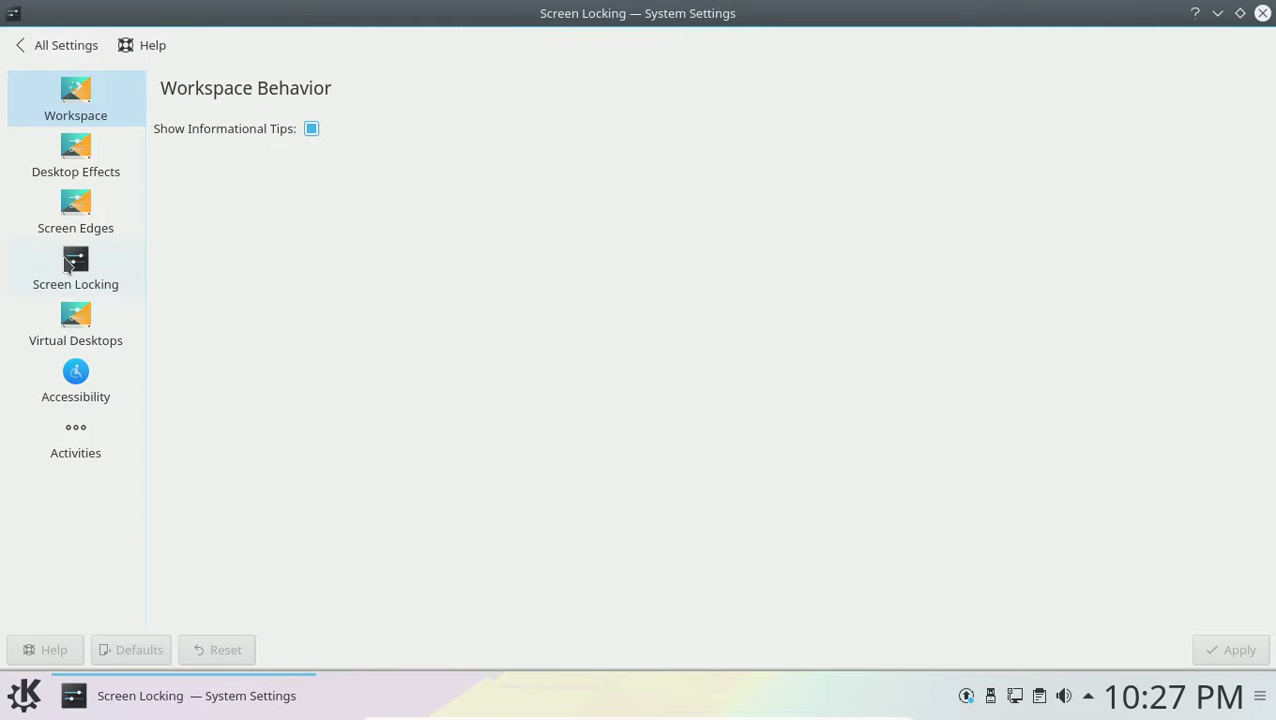
{"action": "left_click", "coordinate": [1262, 13]}
{"action": "left_click", "coordinate": [24, 696]}
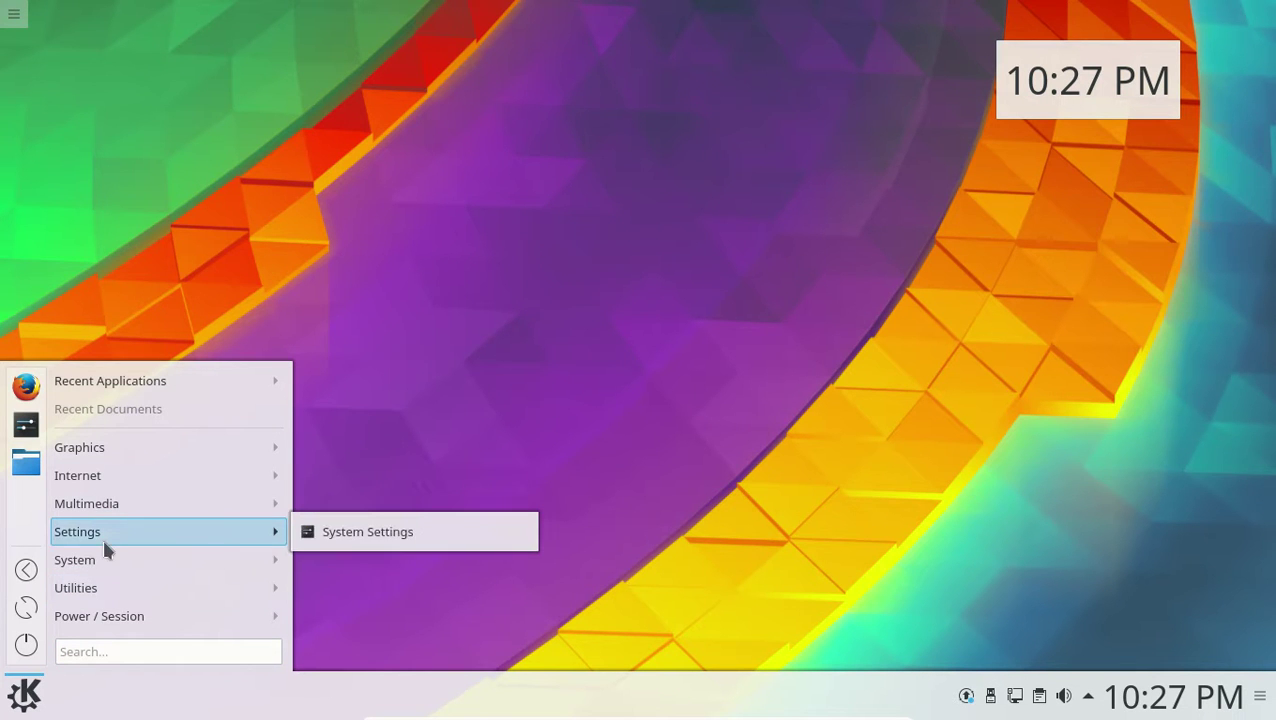
- Launch Dolphin on the Home folder, toggle split view on and off, move the window, then close it
{"action": "mouse_move", "coordinate": [108, 568]}
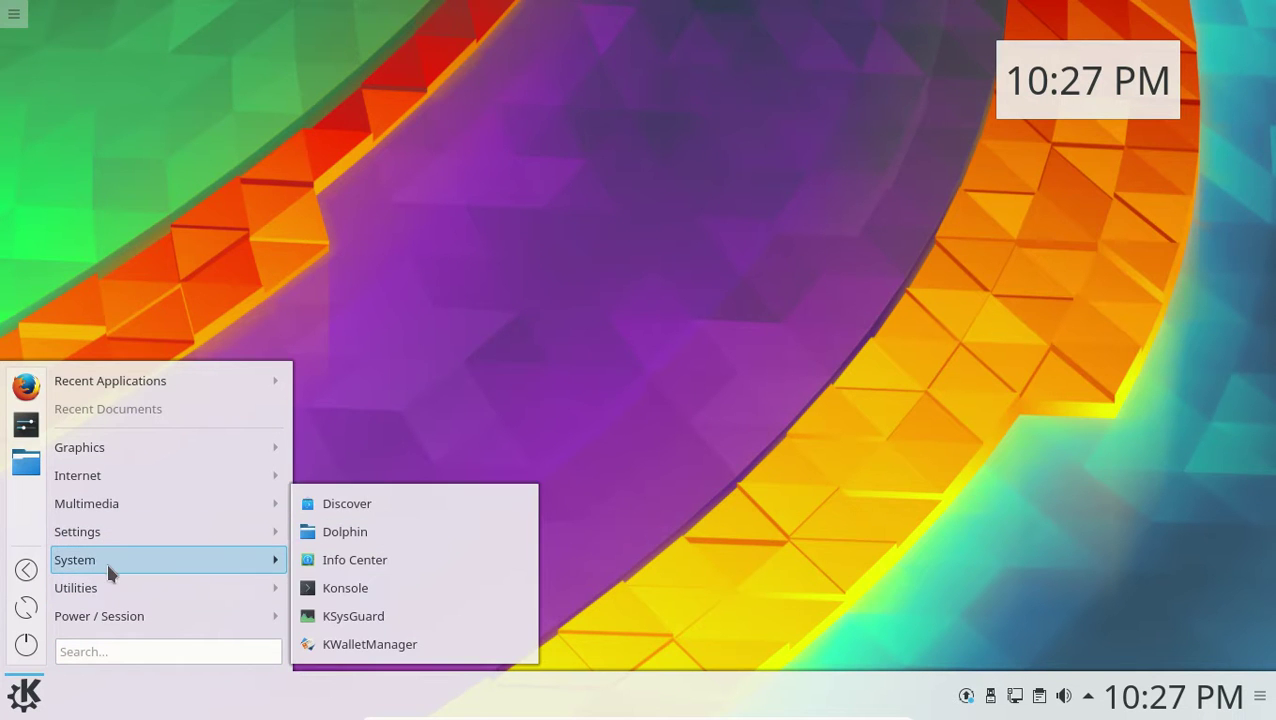
{"action": "left_click", "coordinate": [346, 533]}
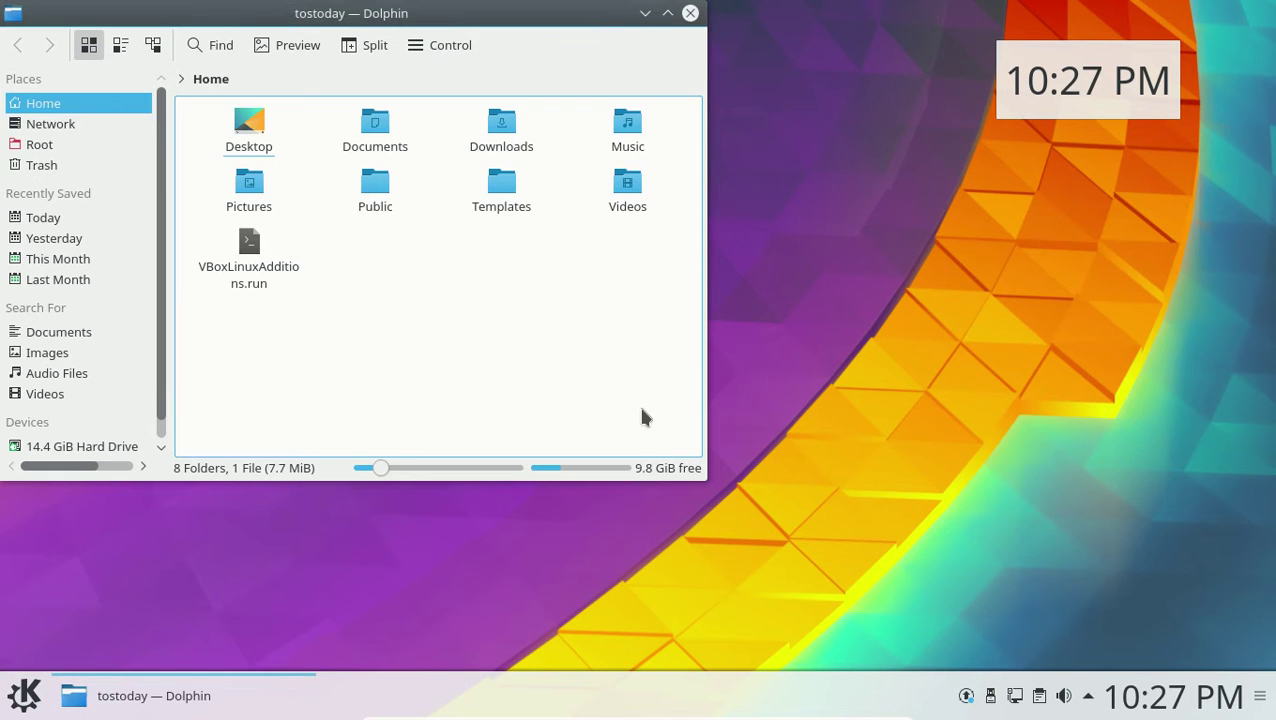
{"action": "left_click", "coordinate": [366, 48]}
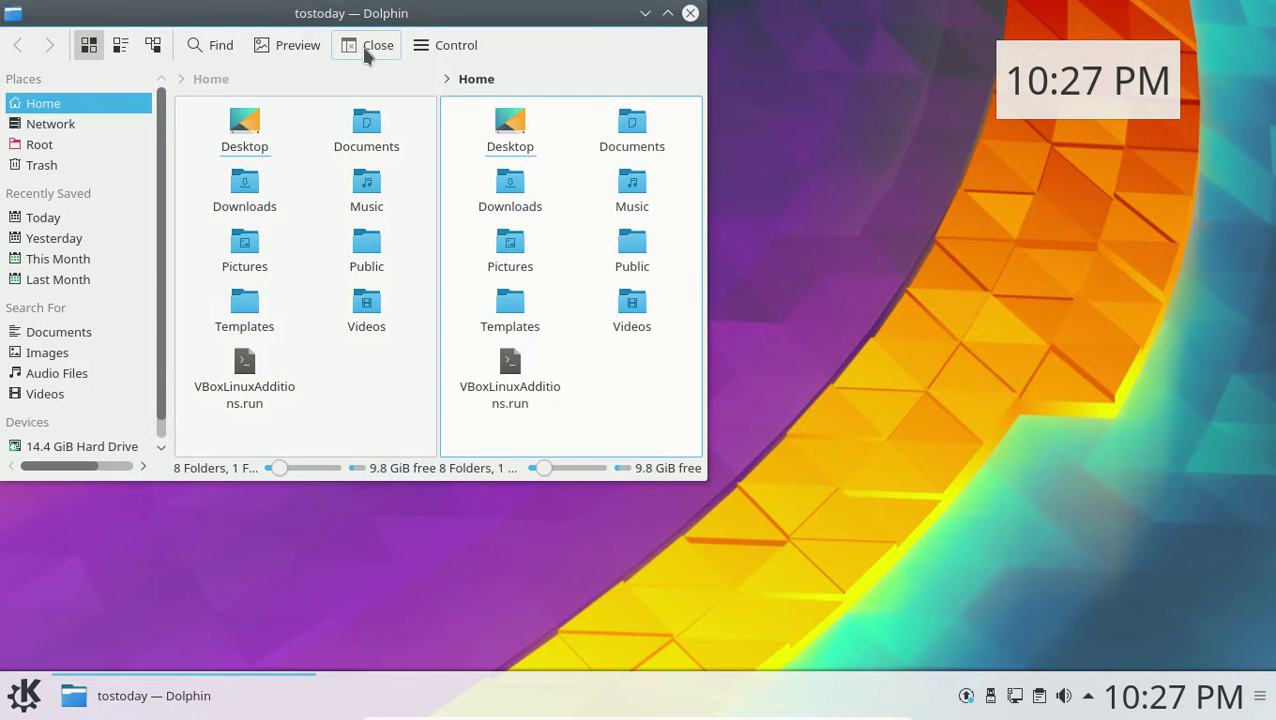
{"action": "left_click", "coordinate": [366, 48]}
{"action": "left_click_drag", "start_coordinate": [491, 21], "coordinate": [652, 87]}
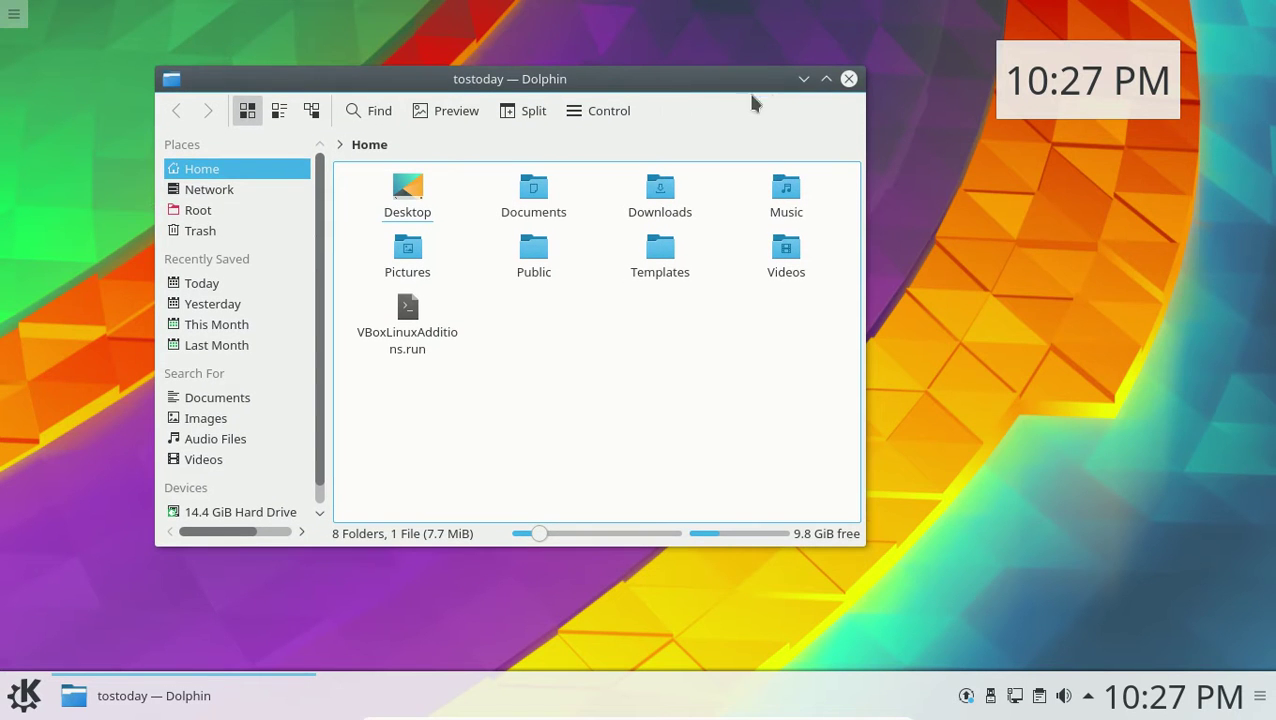
{"action": "left_click", "coordinate": [849, 79]}
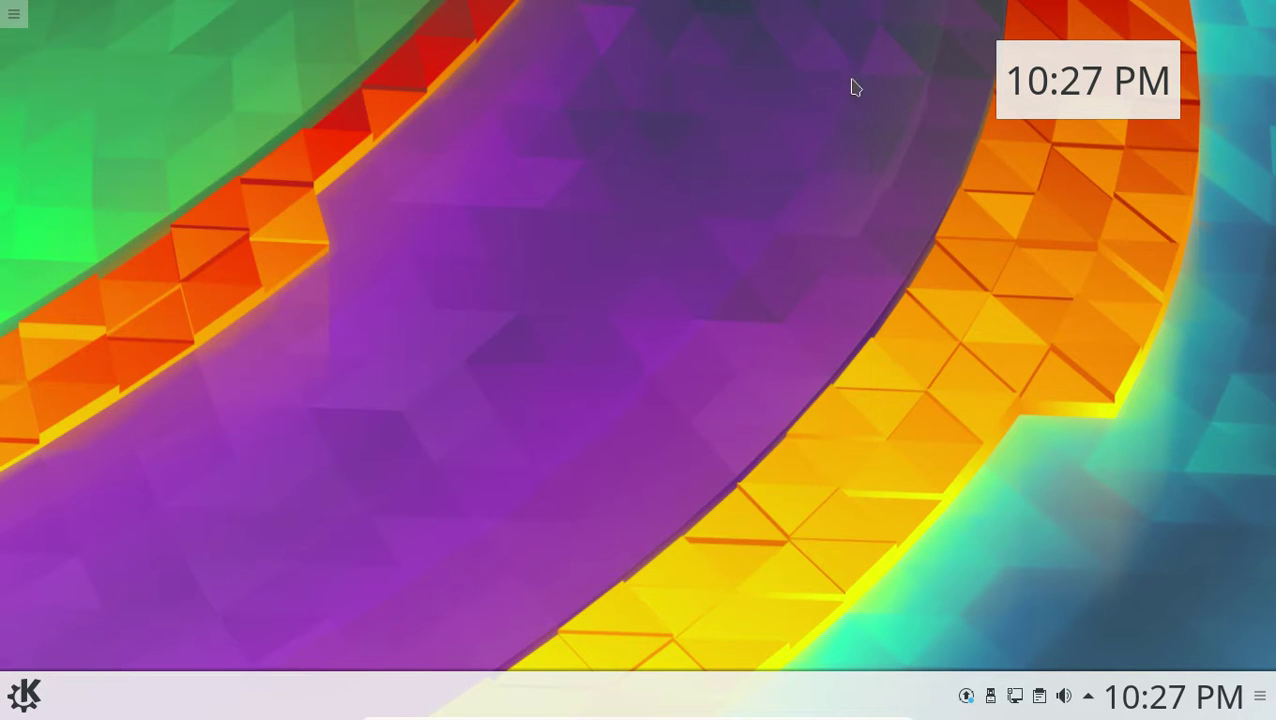
- Launch Spectacle from Utilities for a full-screen capture, close it unsaved, and reopen the launcher
{"action": "left_click", "coordinate": [25, 707]}
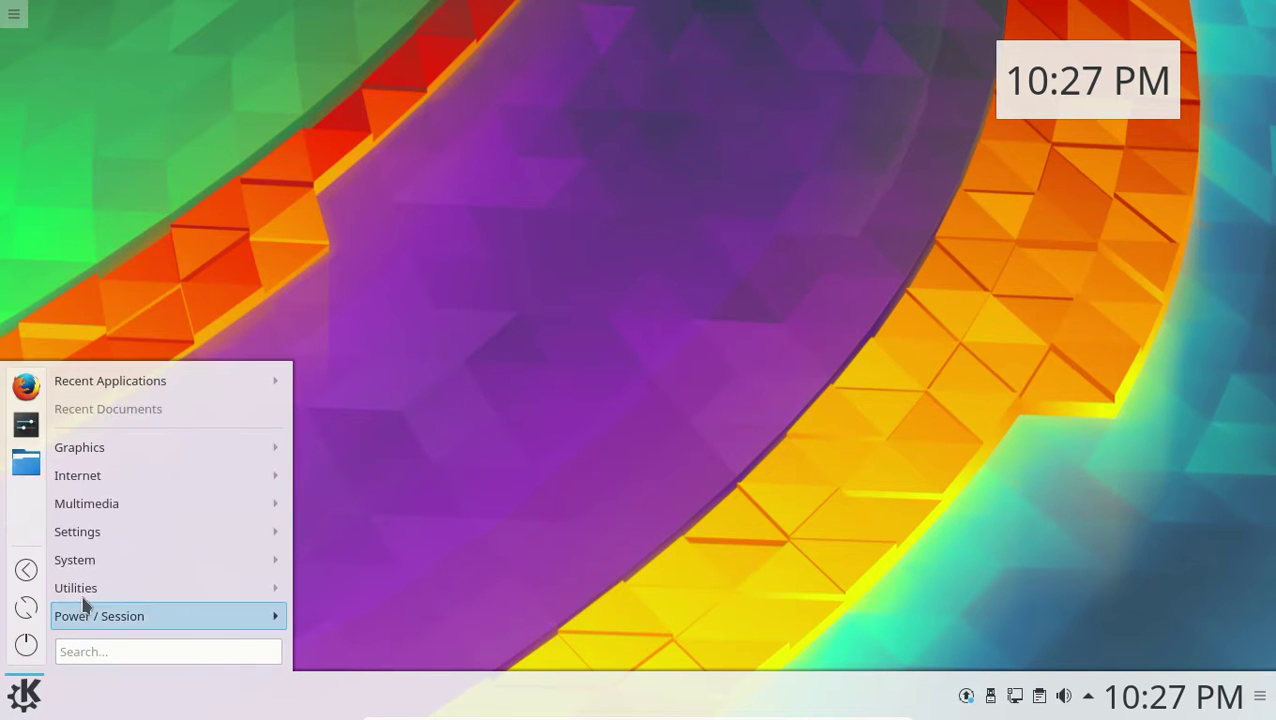
{"action": "mouse_move", "coordinate": [93, 626]}
{"action": "mouse_move", "coordinate": [94, 590]}
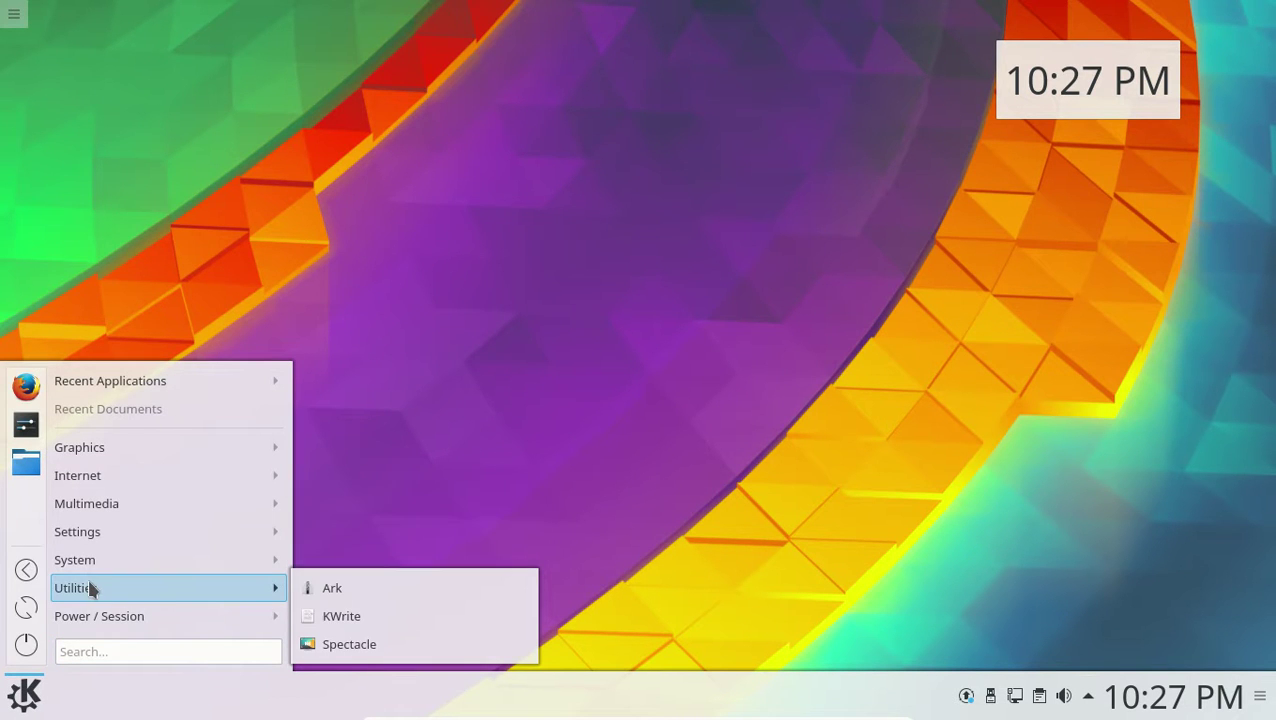
{"action": "left_click", "coordinate": [336, 645]}
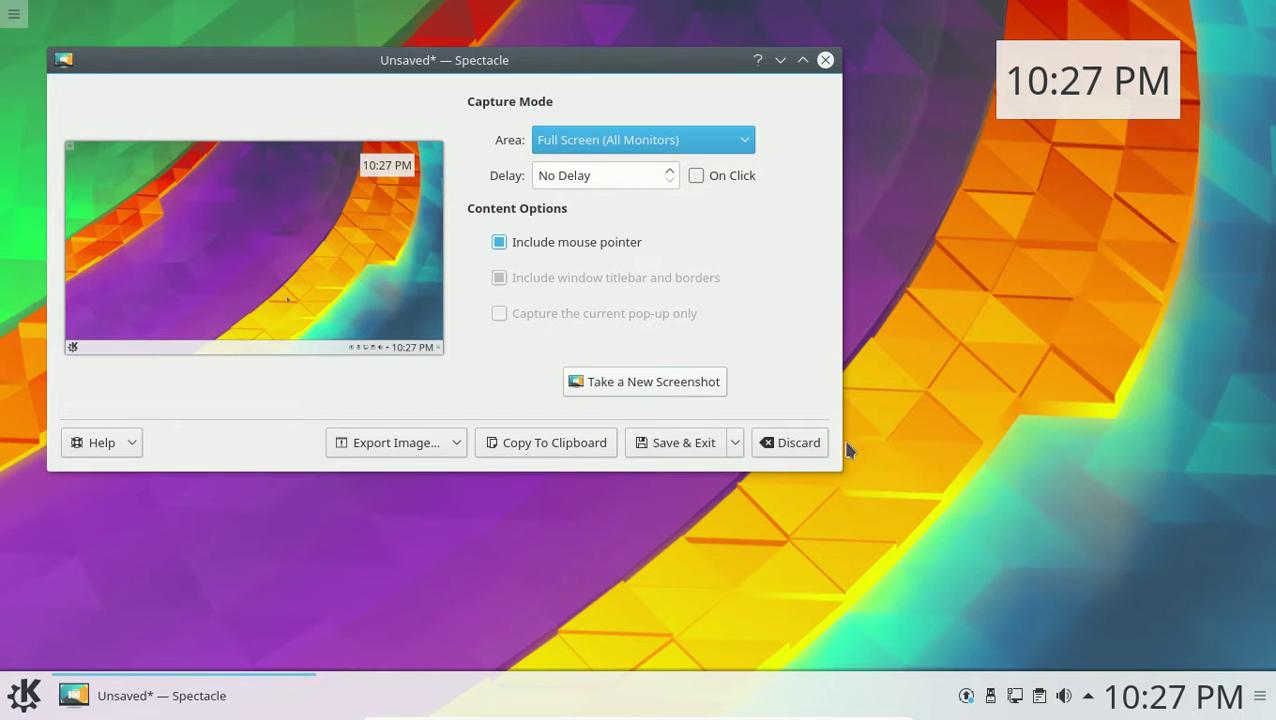
{"action": "left_click", "coordinate": [825, 60]}
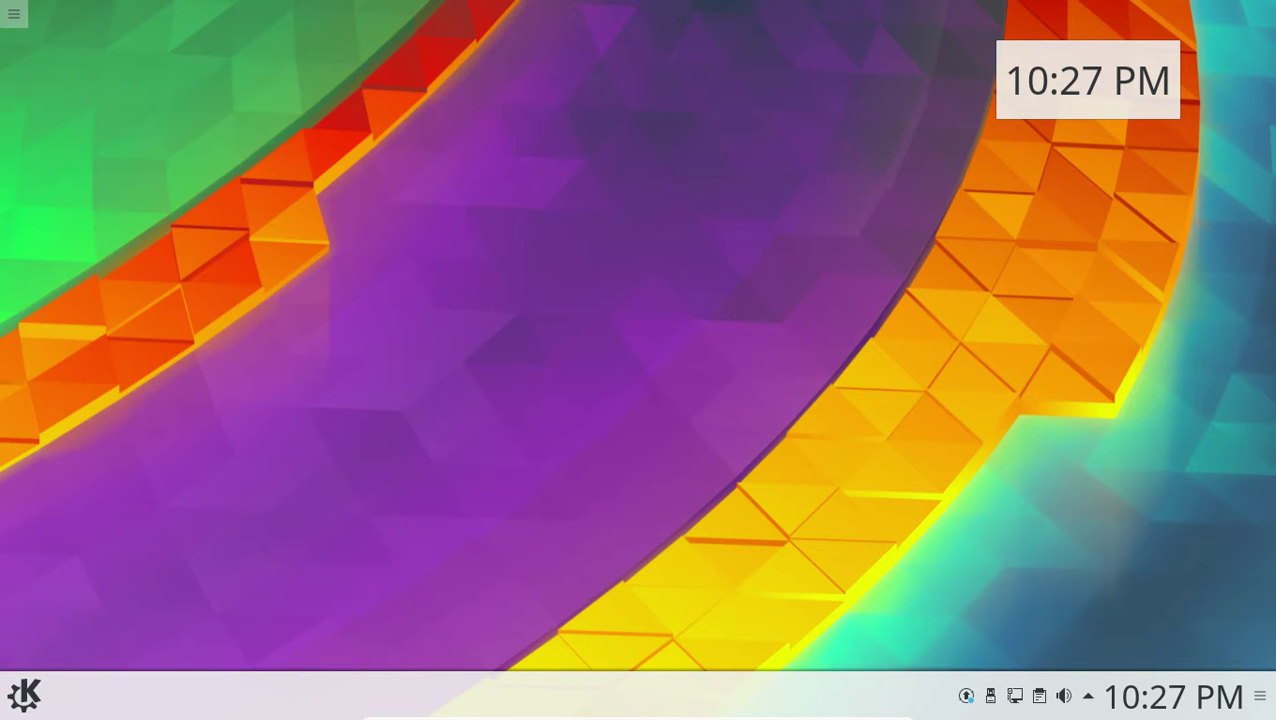
{"action": "left_click", "coordinate": [26, 706]}
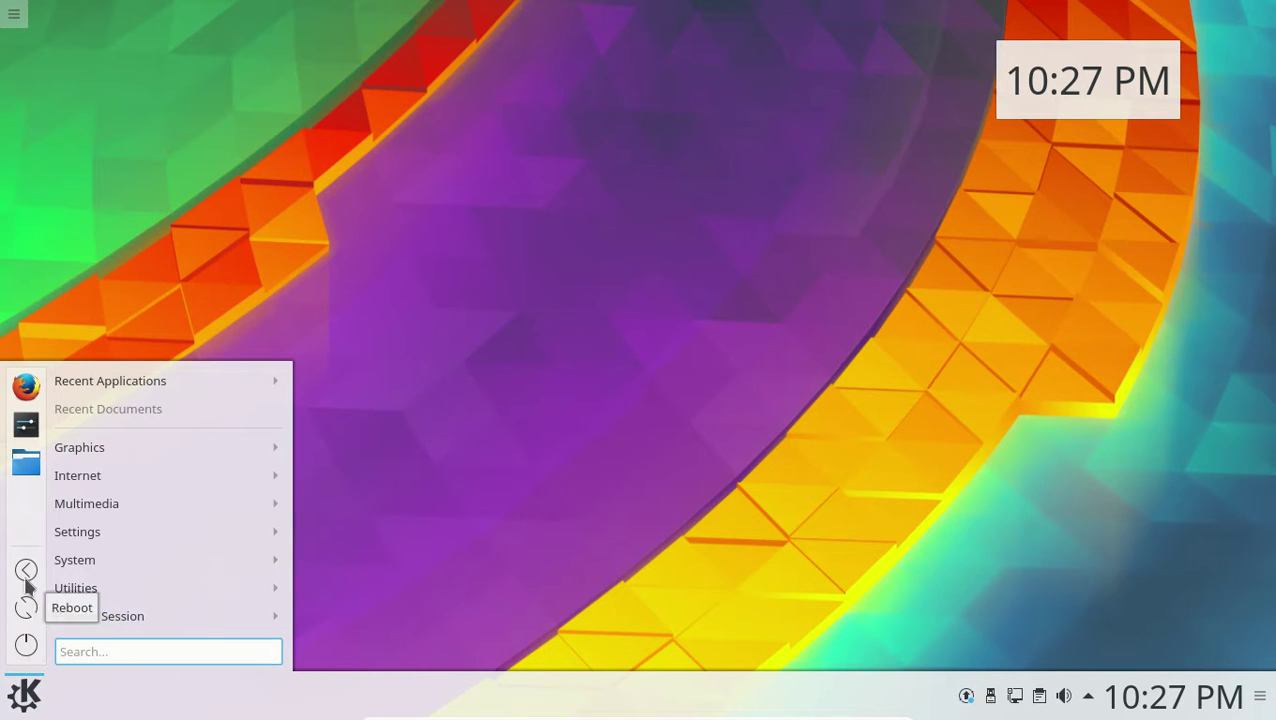
- Open KDE Menu Editor via Edit Applications... in the launcher's context menu, then close it
{"action": "right_click", "coordinate": [27, 514]}
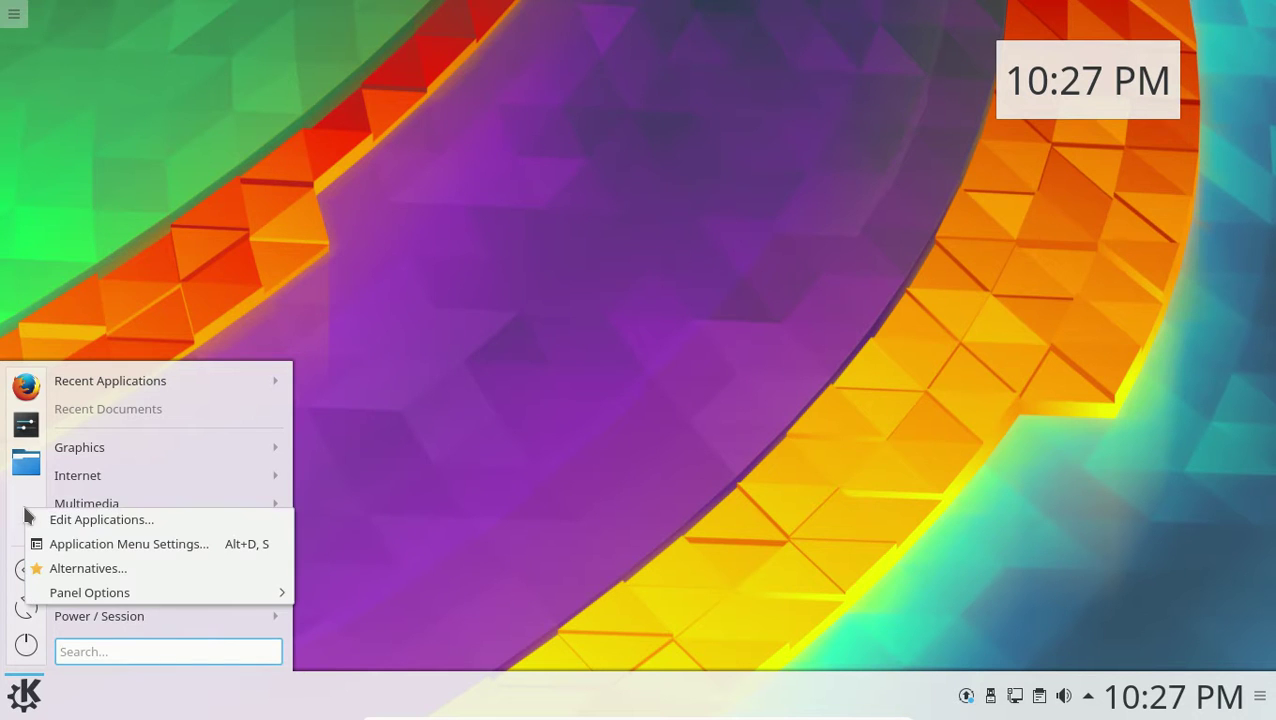
{"action": "left_click", "coordinate": [85, 521]}
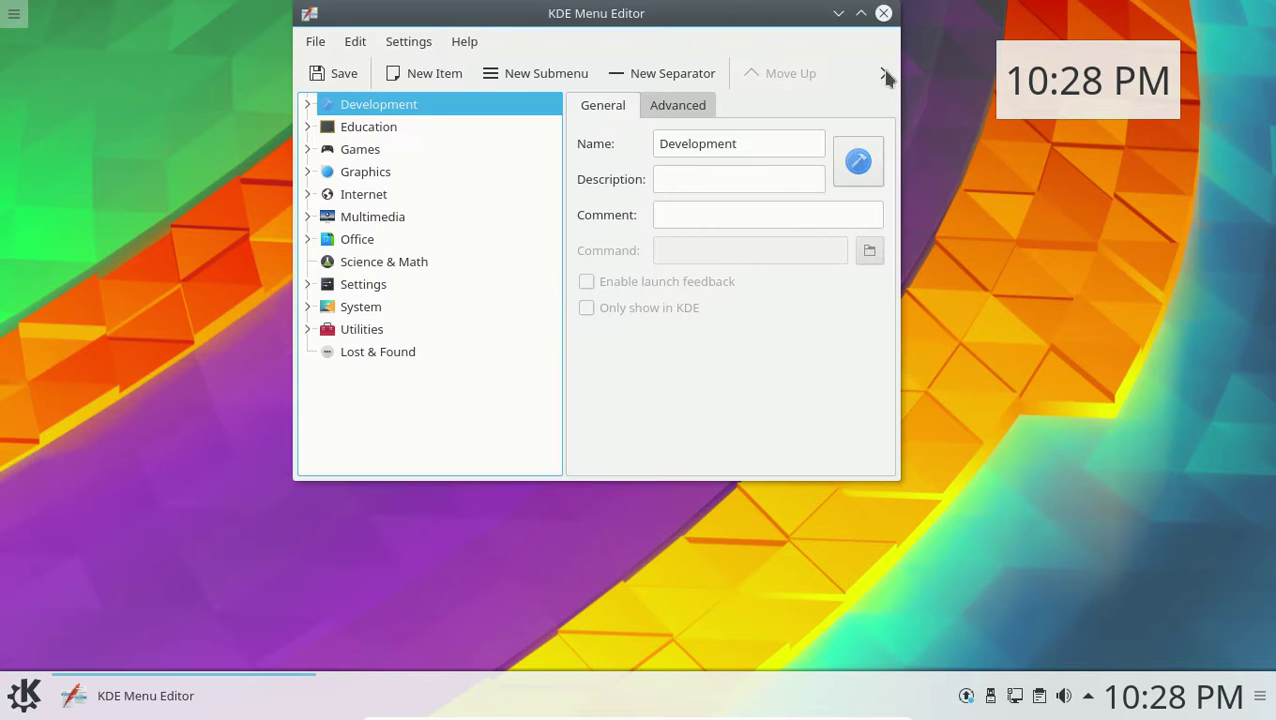
{"action": "left_click", "coordinate": [883, 13]}
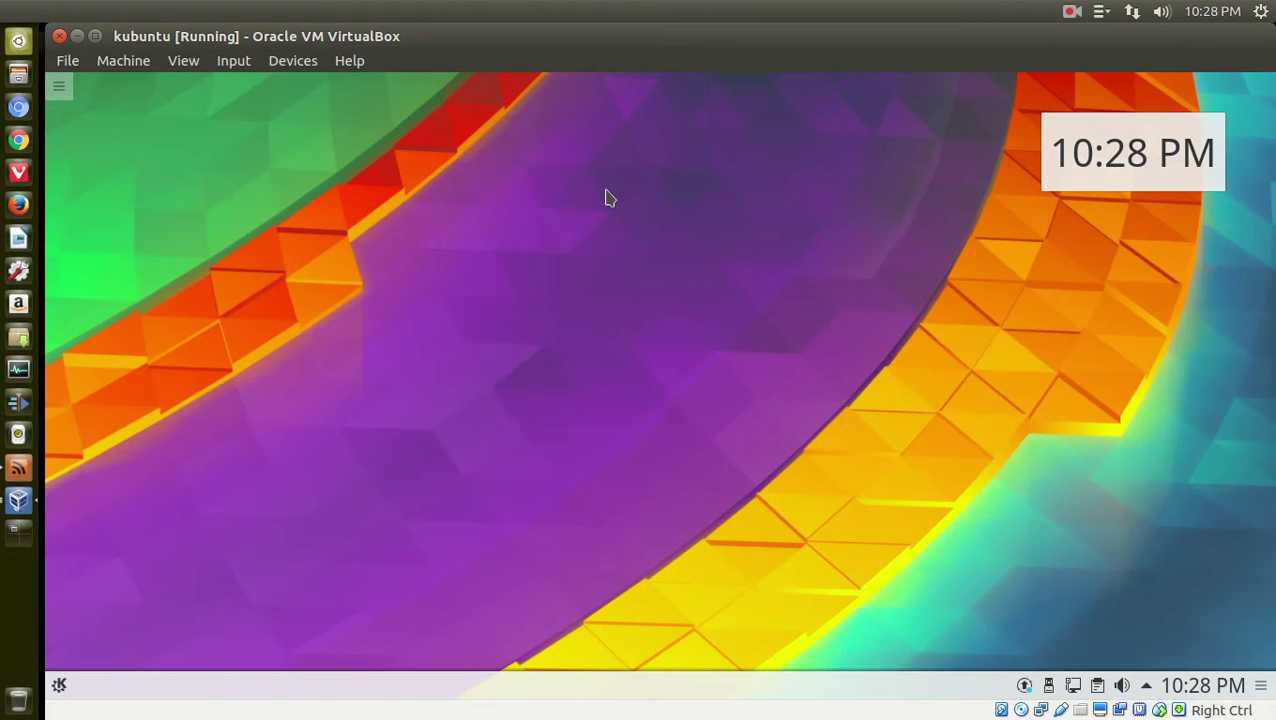
- Reposition and minimize the kubuntu VirtualBox window, then open the screen recorder's tray options
{"action": "left_click_drag", "start_coordinate": [698, 34], "coordinate": [691, 98]}
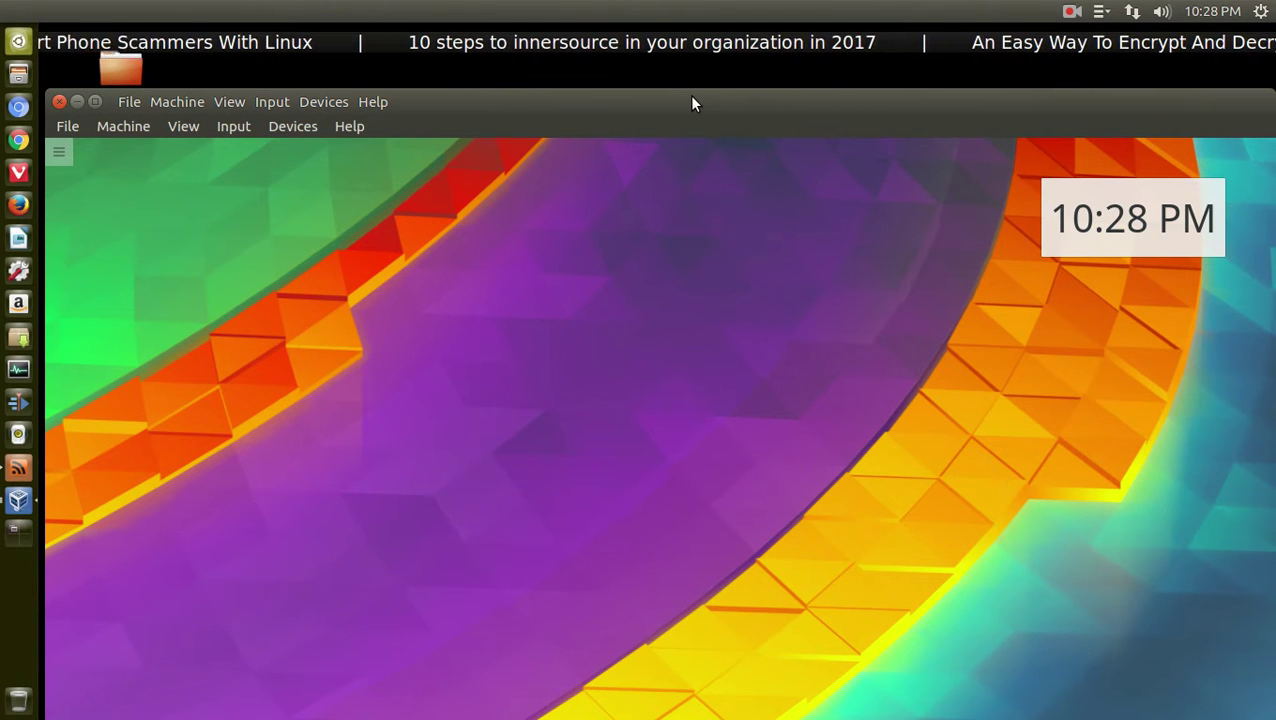
{"action": "left_click_drag", "start_coordinate": [690, 96], "coordinate": [685, 91]}
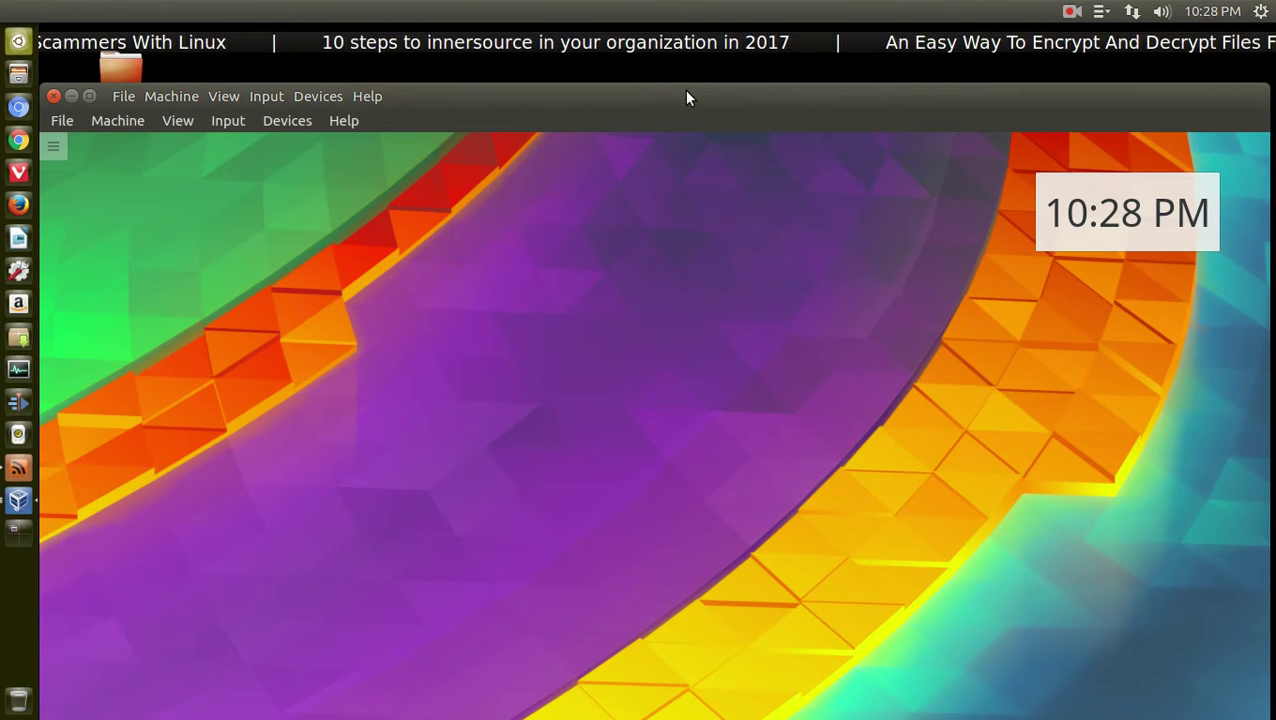
{"action": "left_click", "coordinate": [72, 97]}
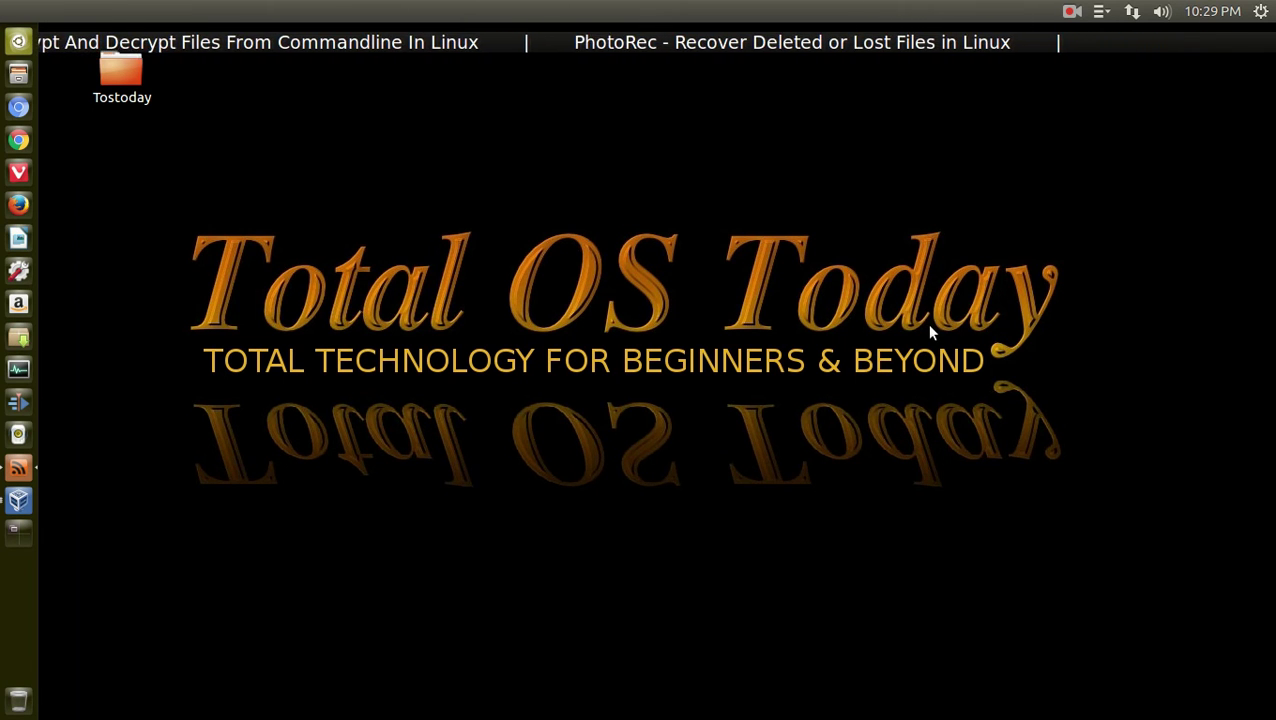
{"action": "left_click", "coordinate": [1070, 12]}
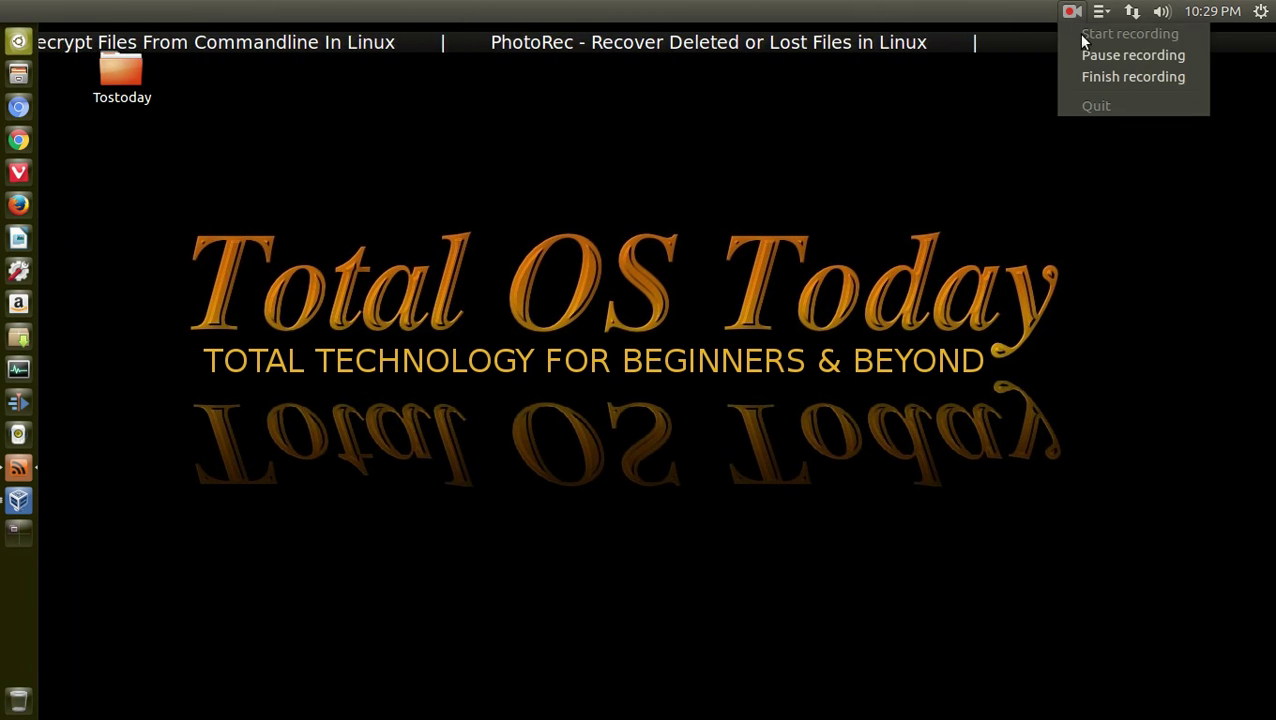